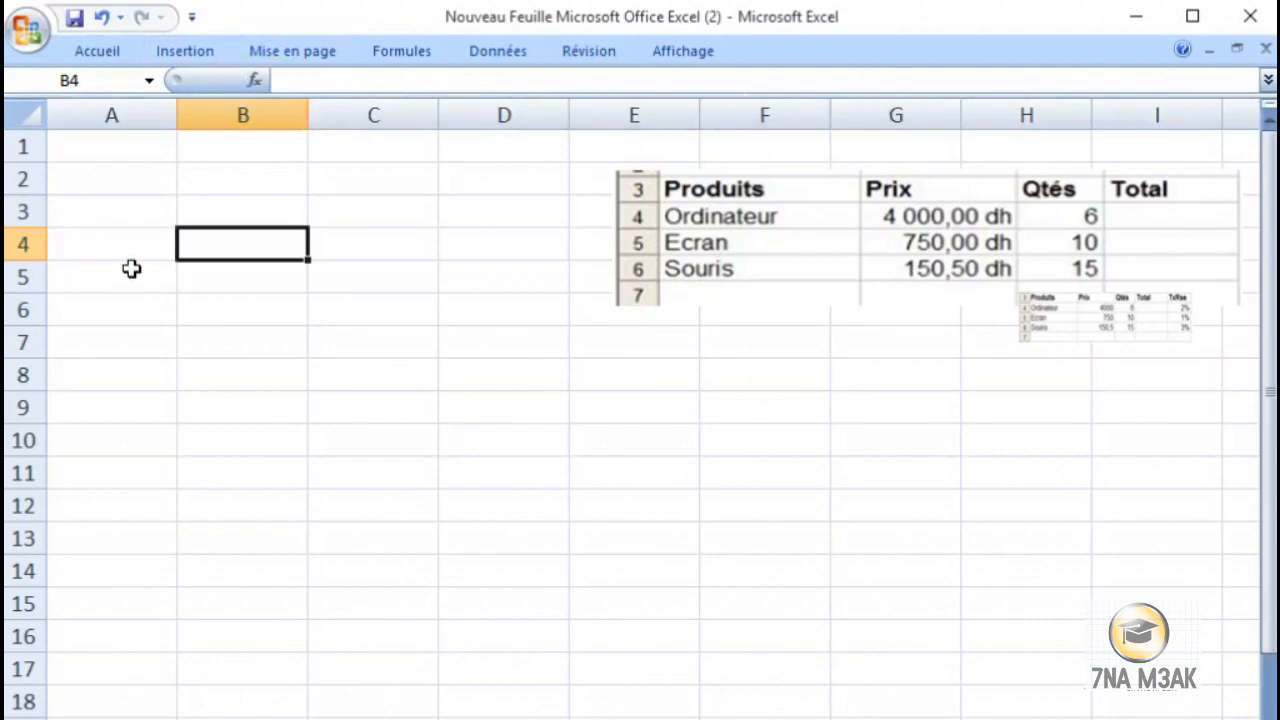
{"action": "left_click", "coordinate": [152, 149]}
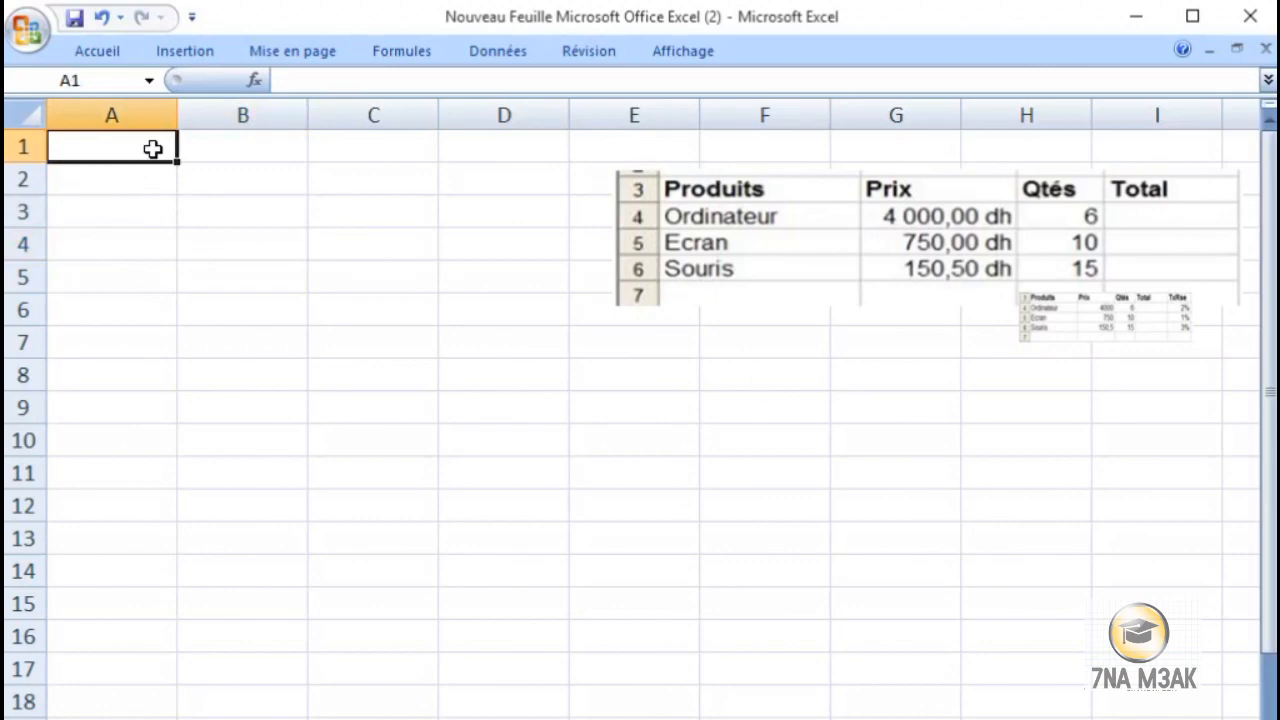
{"action": "type", "text": "100"}
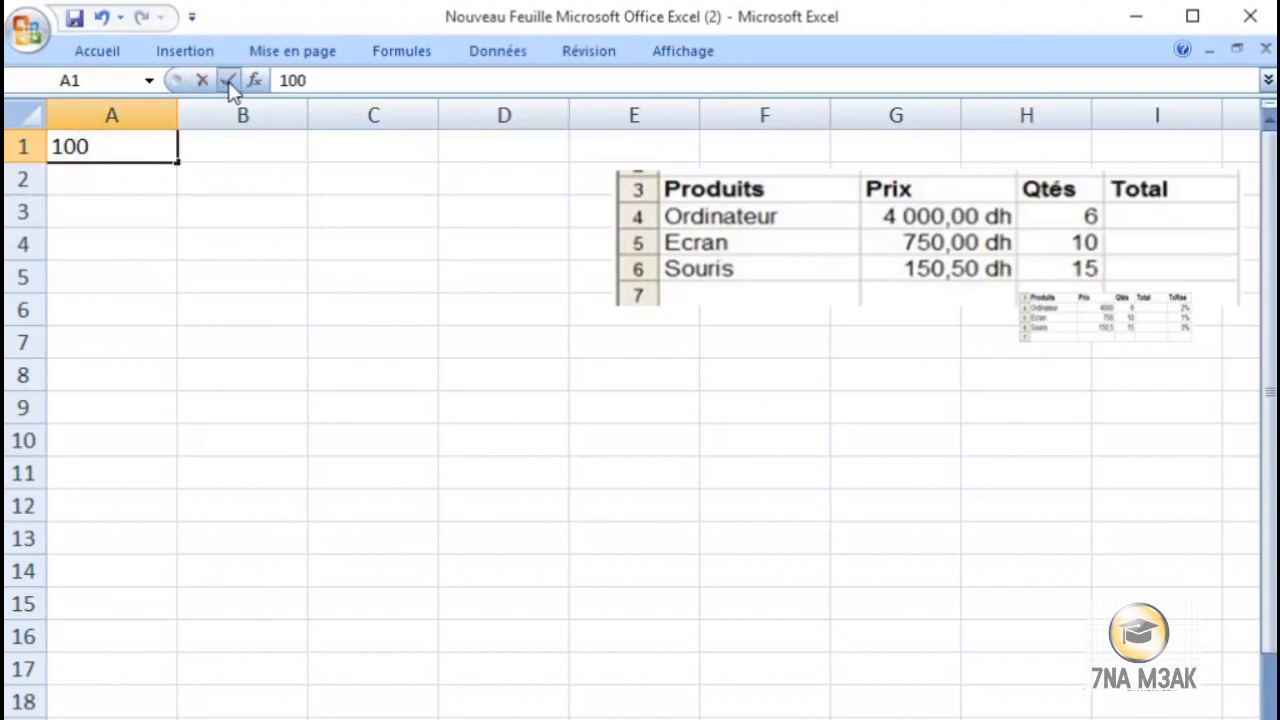
{"action": "key", "text": "BackSpace"}
{"action": "key", "text": "BackSpace"}
{"action": "key", "text": "BackSpace"}
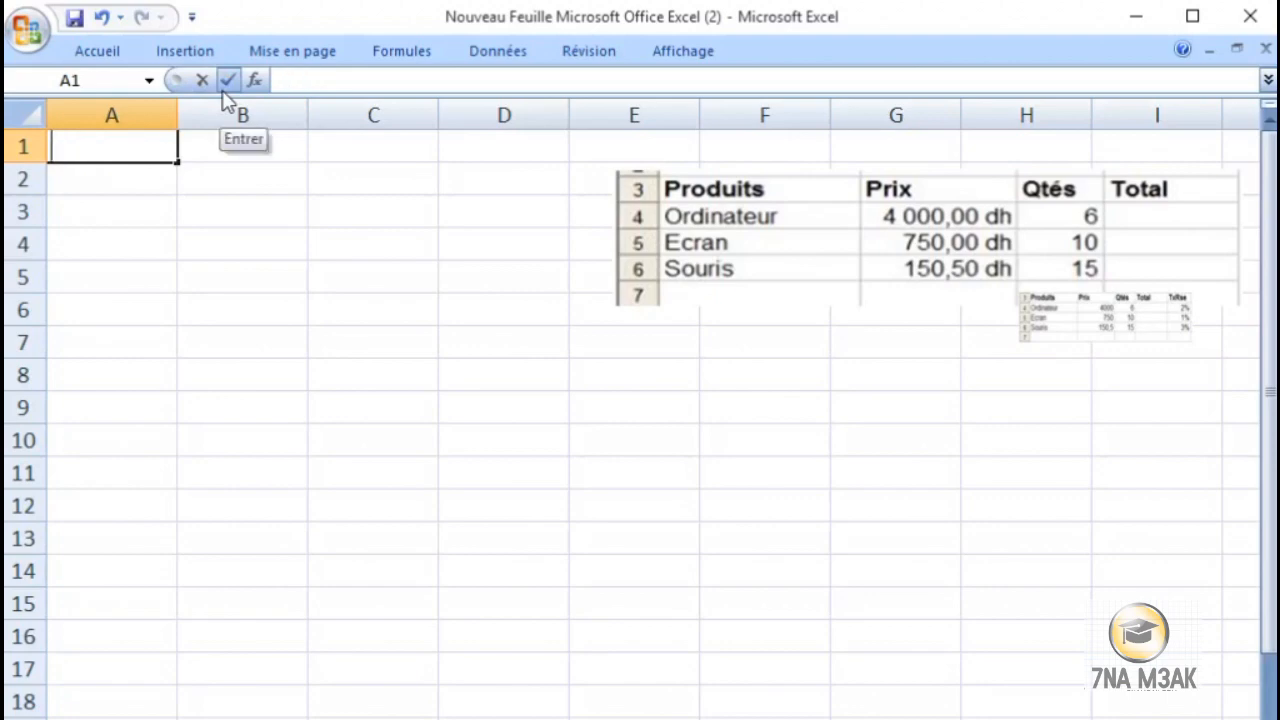
{"action": "left_click", "coordinate": [228, 80]}
{"action": "left_click", "coordinate": [249, 203]}
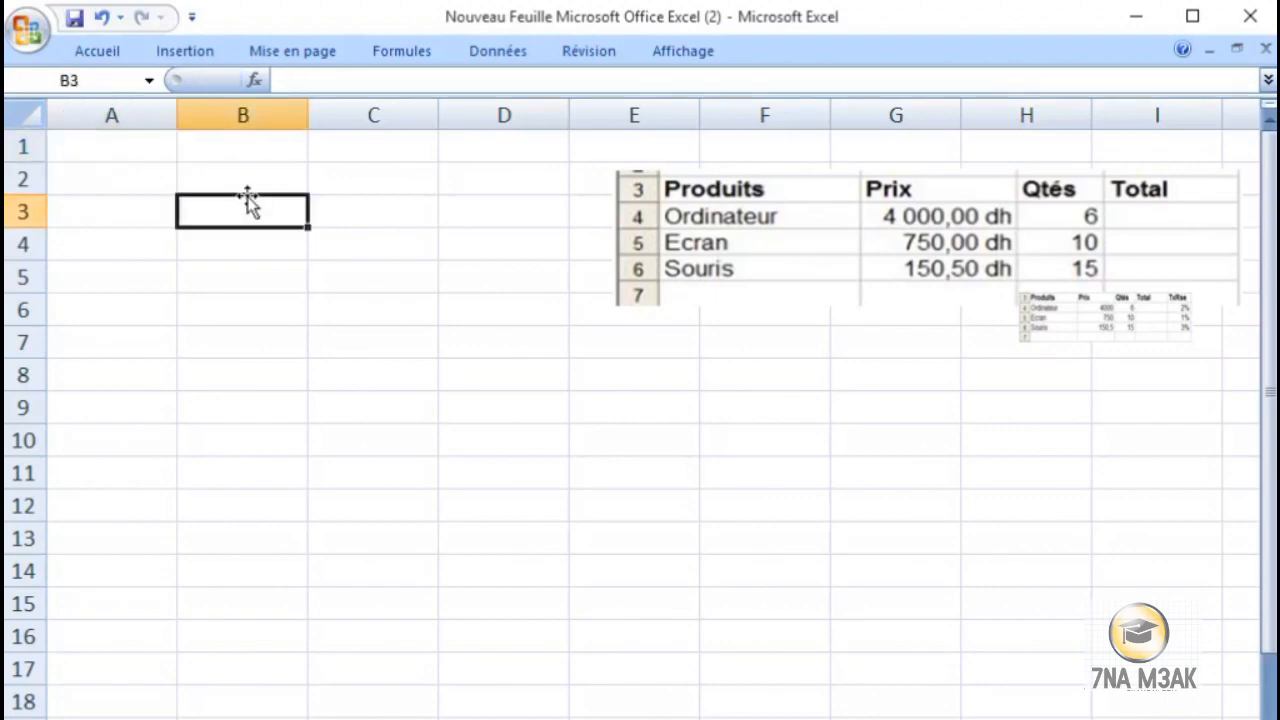
- Start entering 100 in cell A1 and cancel the entry before it is stored
{"action": "left_click", "coordinate": [139, 153]}
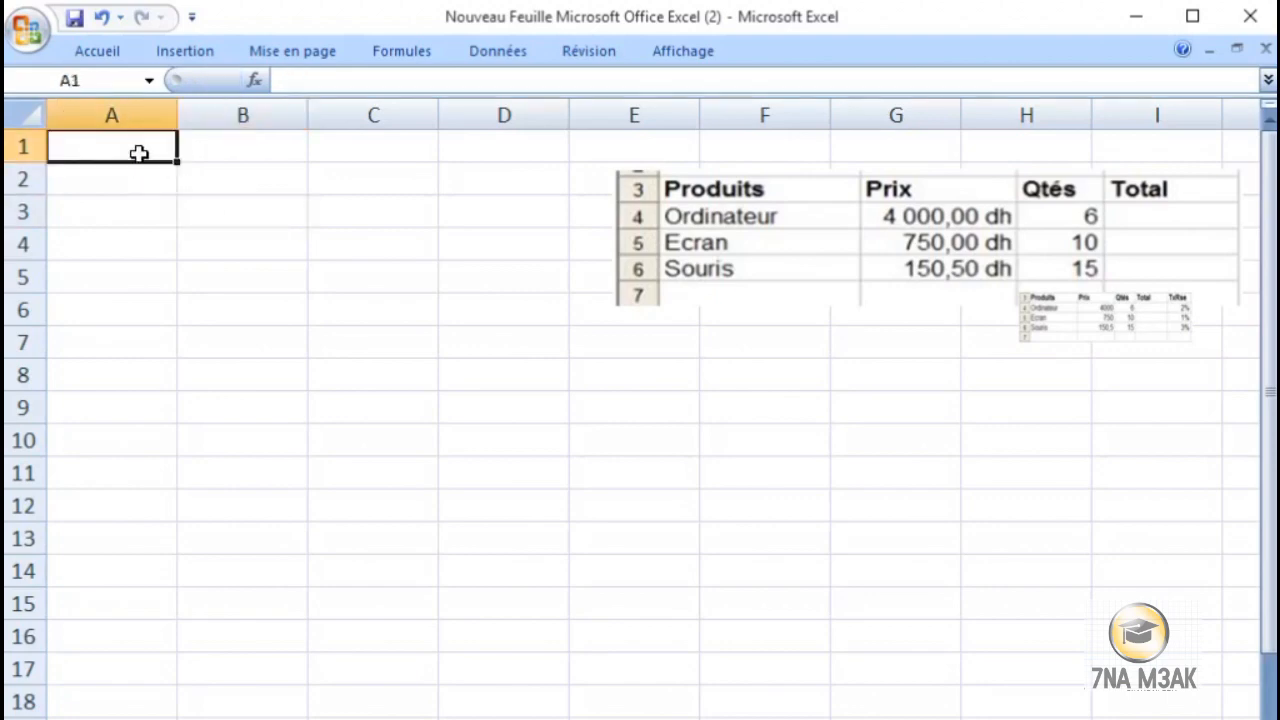
{"action": "type", "text": "100"}
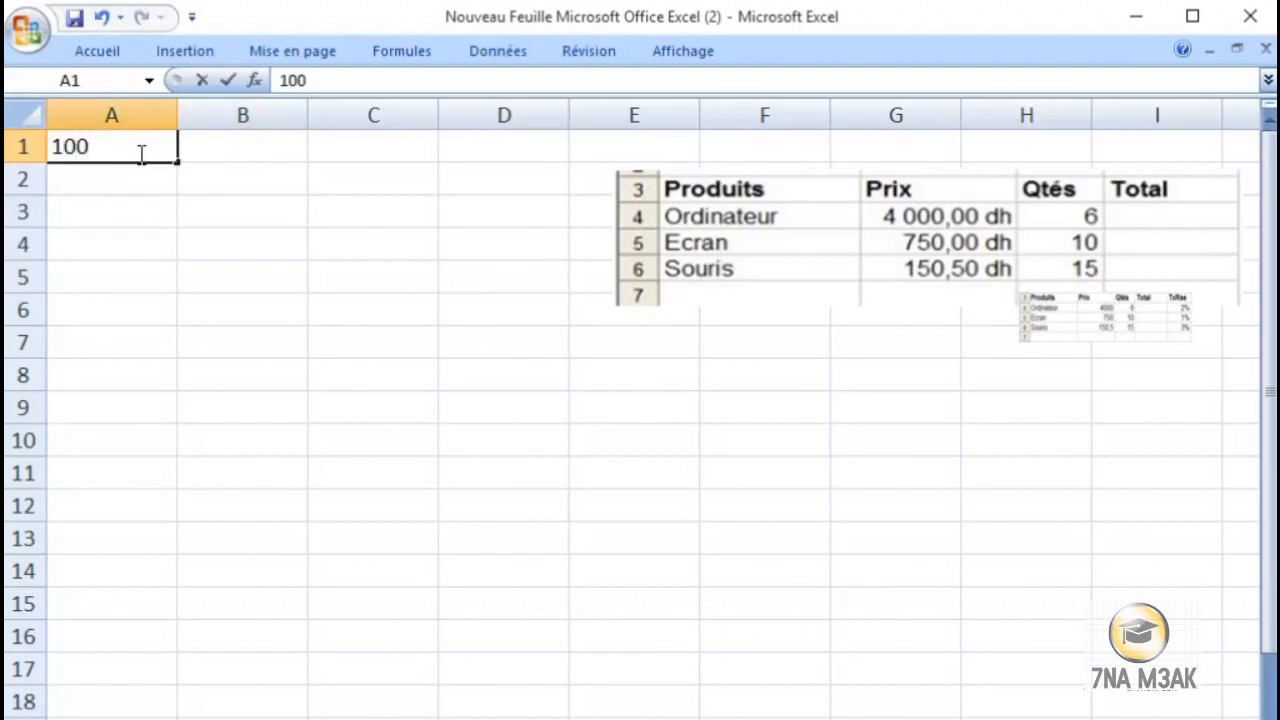
{"action": "left_click", "coordinate": [202, 82]}
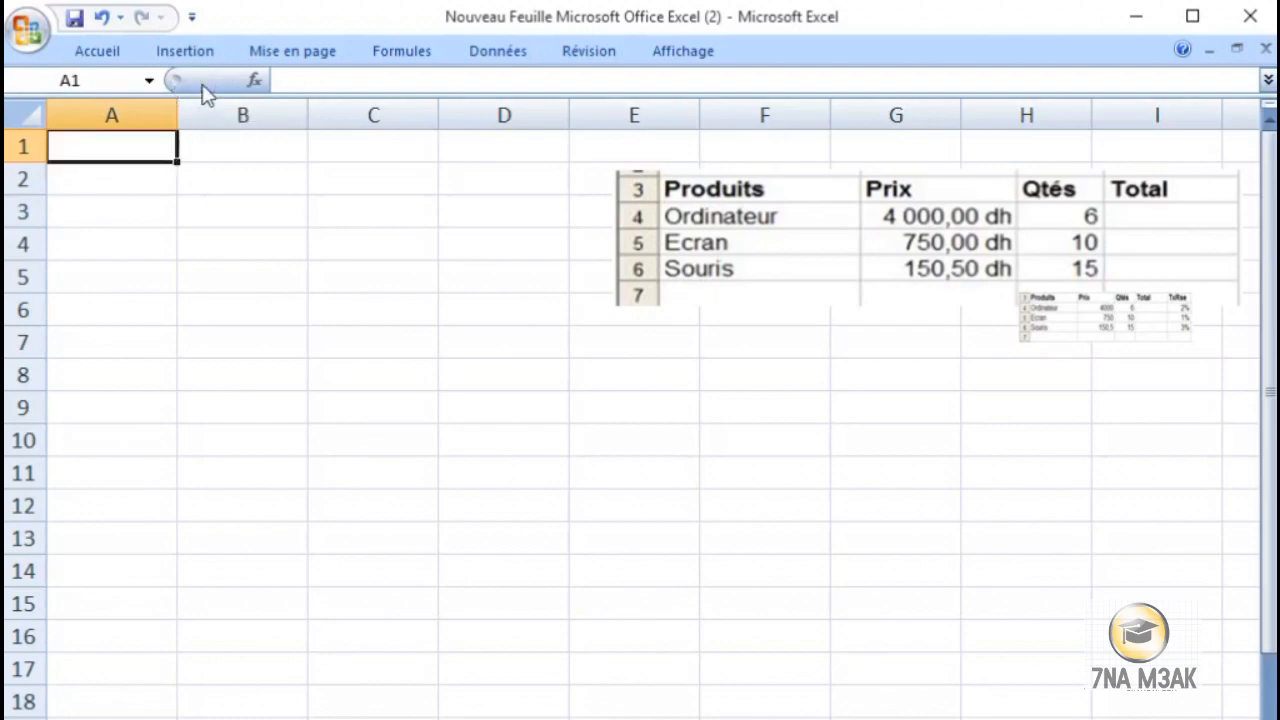
- Enter 100 in cell A1 and 2 in cell A2
{"action": "type", "text": "100"}
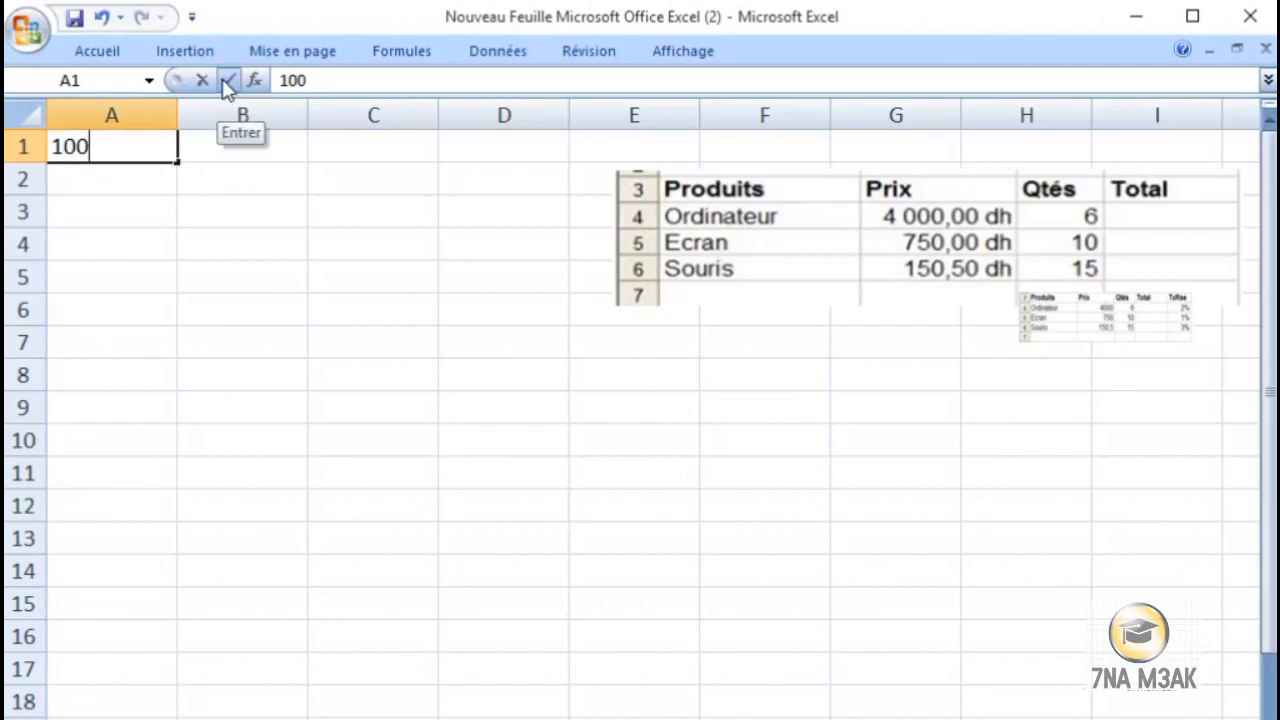
{"action": "left_click", "coordinate": [228, 89]}
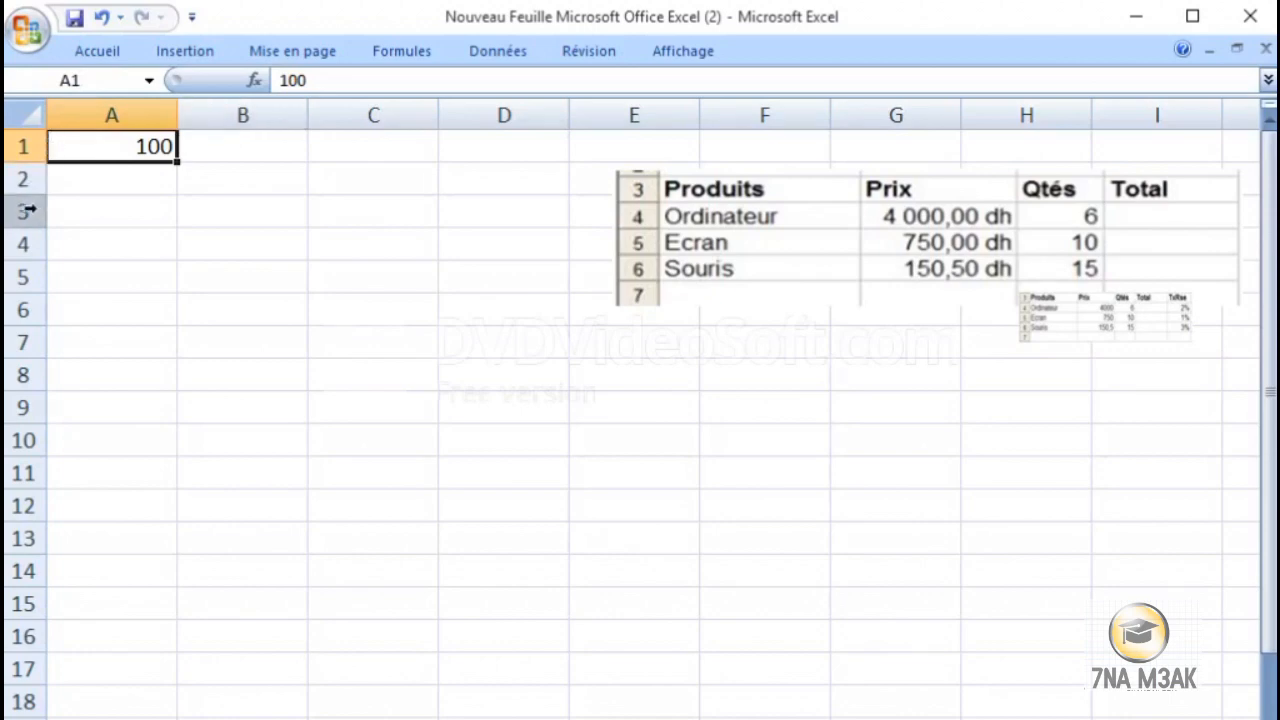
{"action": "left_click", "coordinate": [474, 284]}
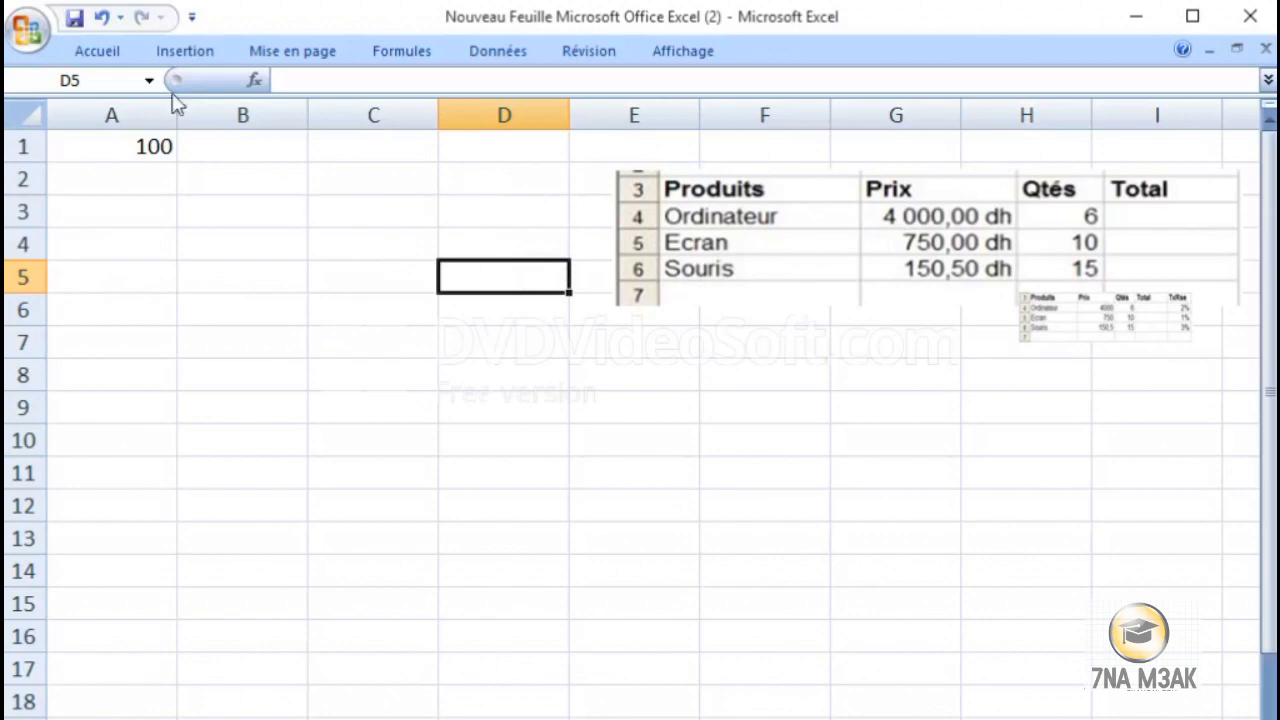
{"action": "left_click", "coordinate": [150, 146]}
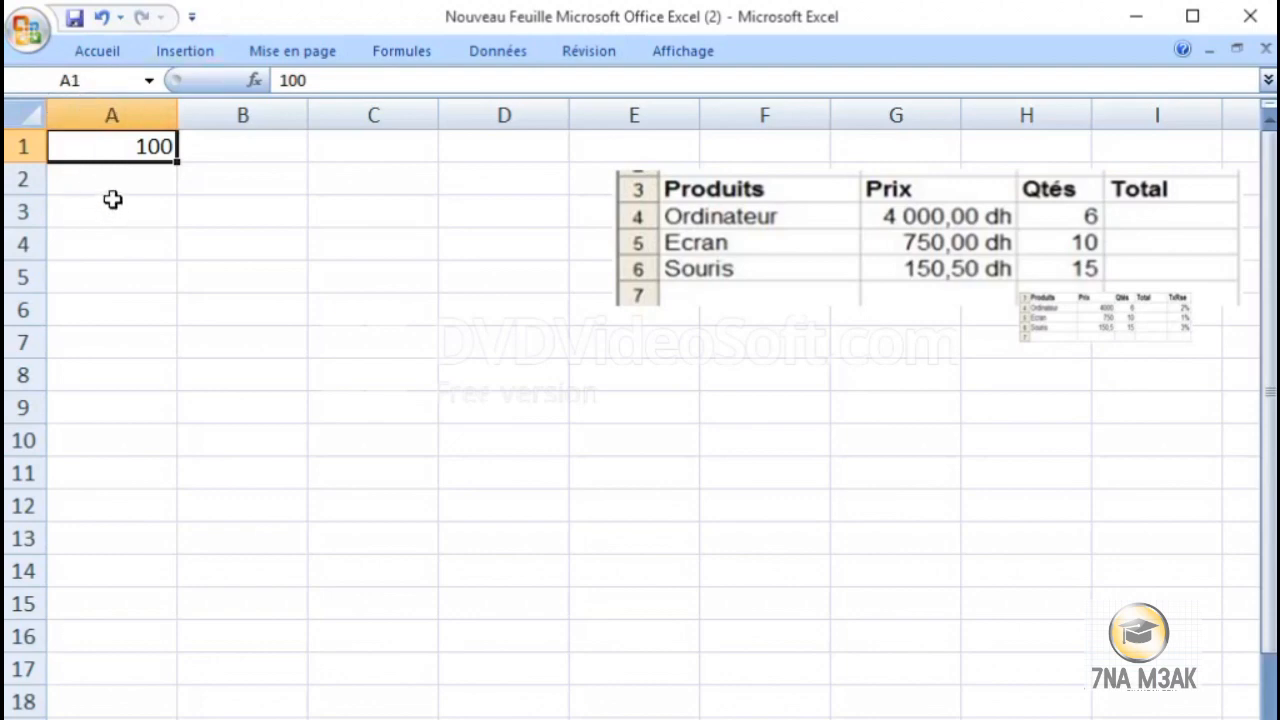
{"action": "left_click", "coordinate": [103, 179]}
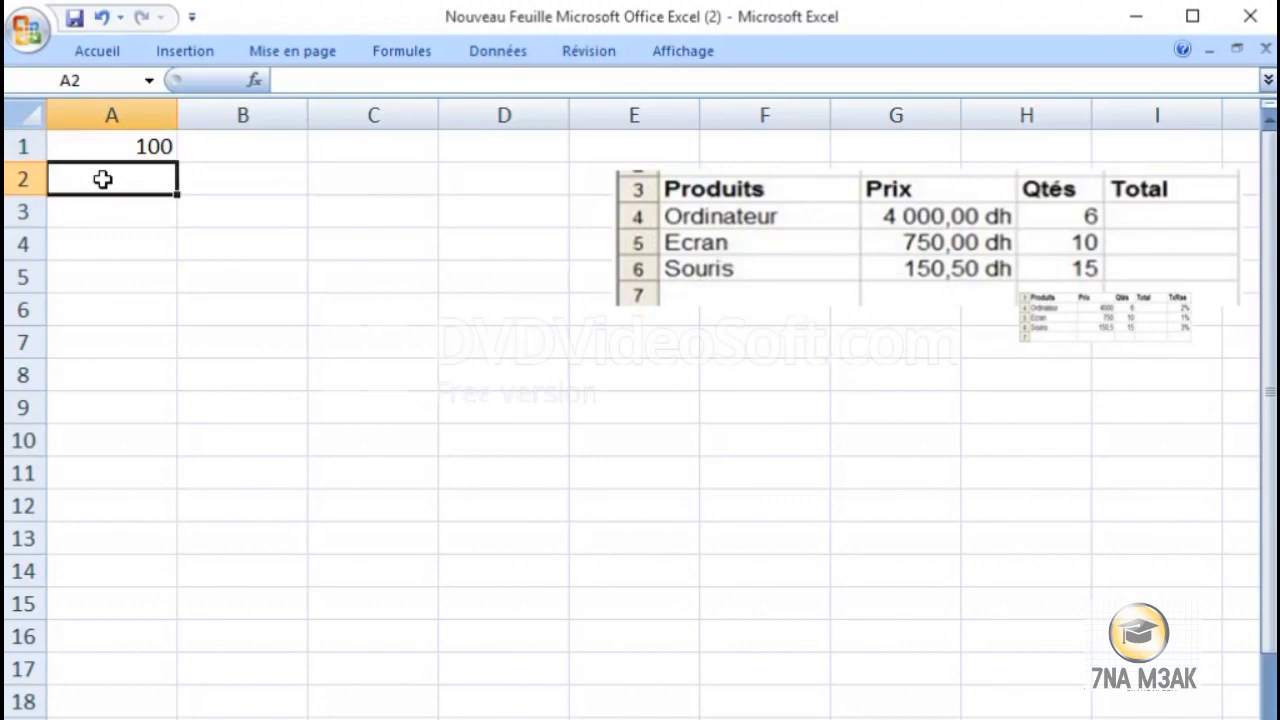
{"action": "type", "text": "2"}
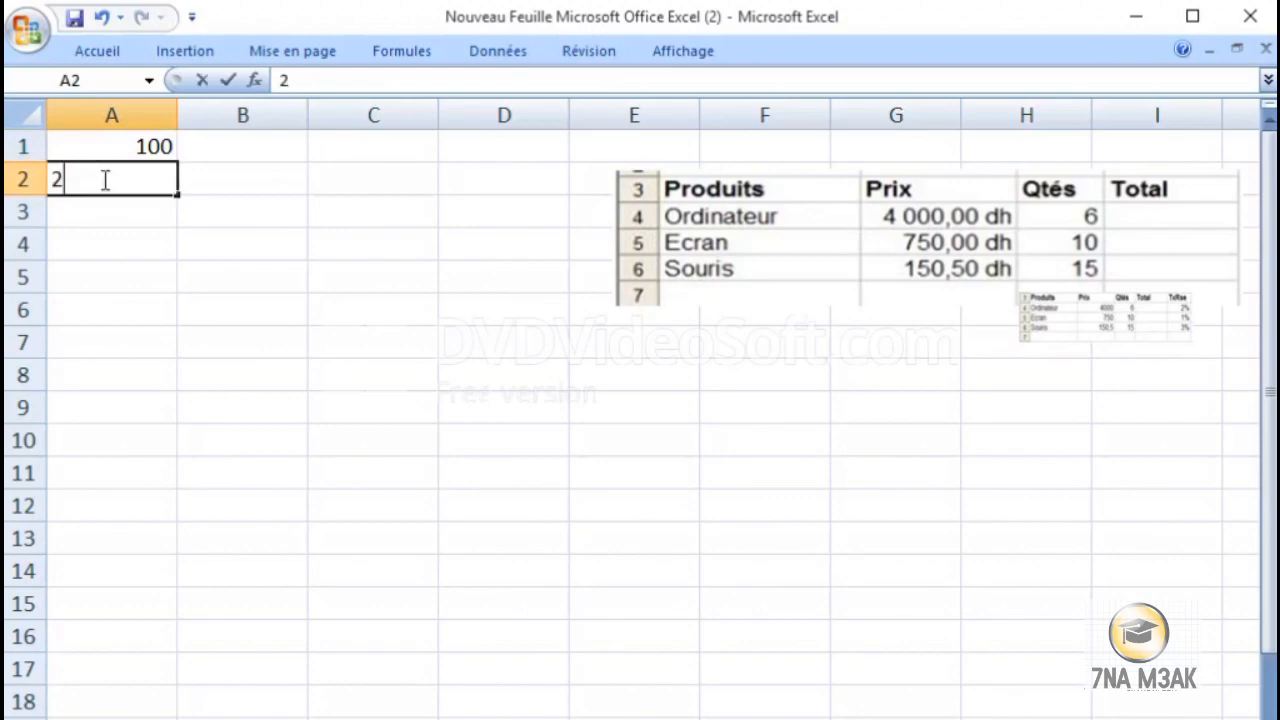
{"action": "key", "text": "Return"}
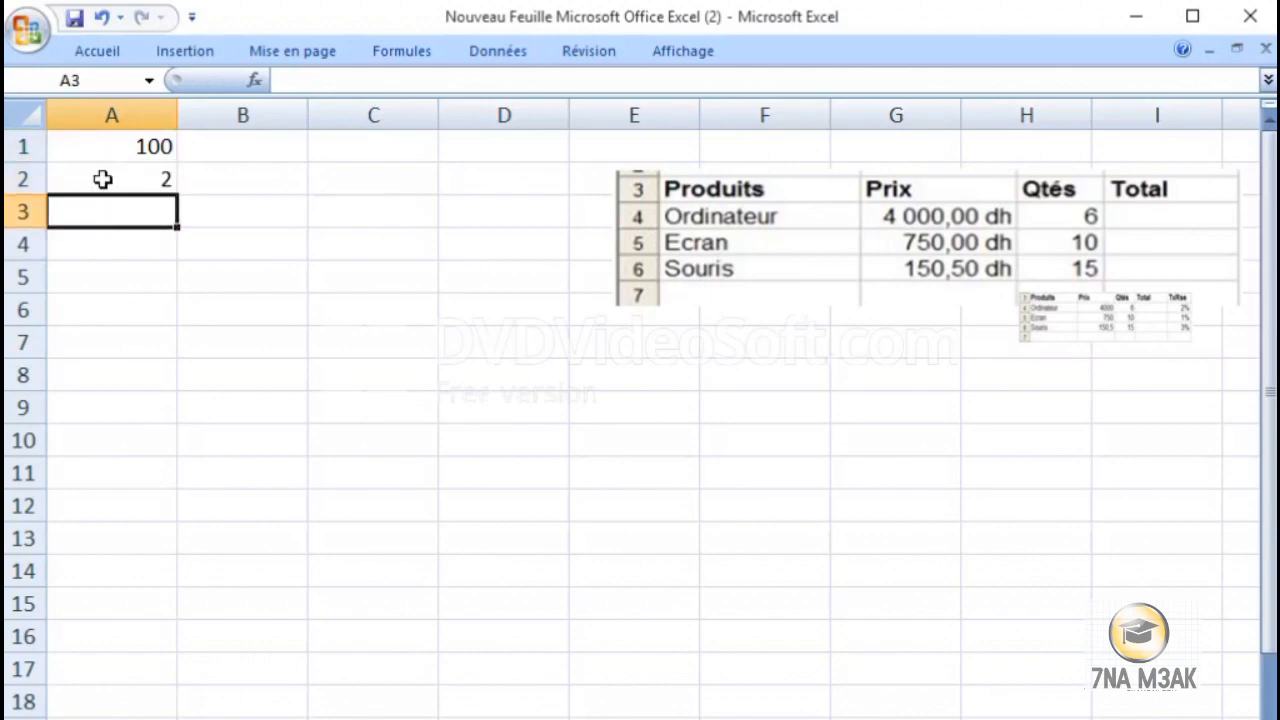
{"action": "left_click", "coordinate": [133, 182]}
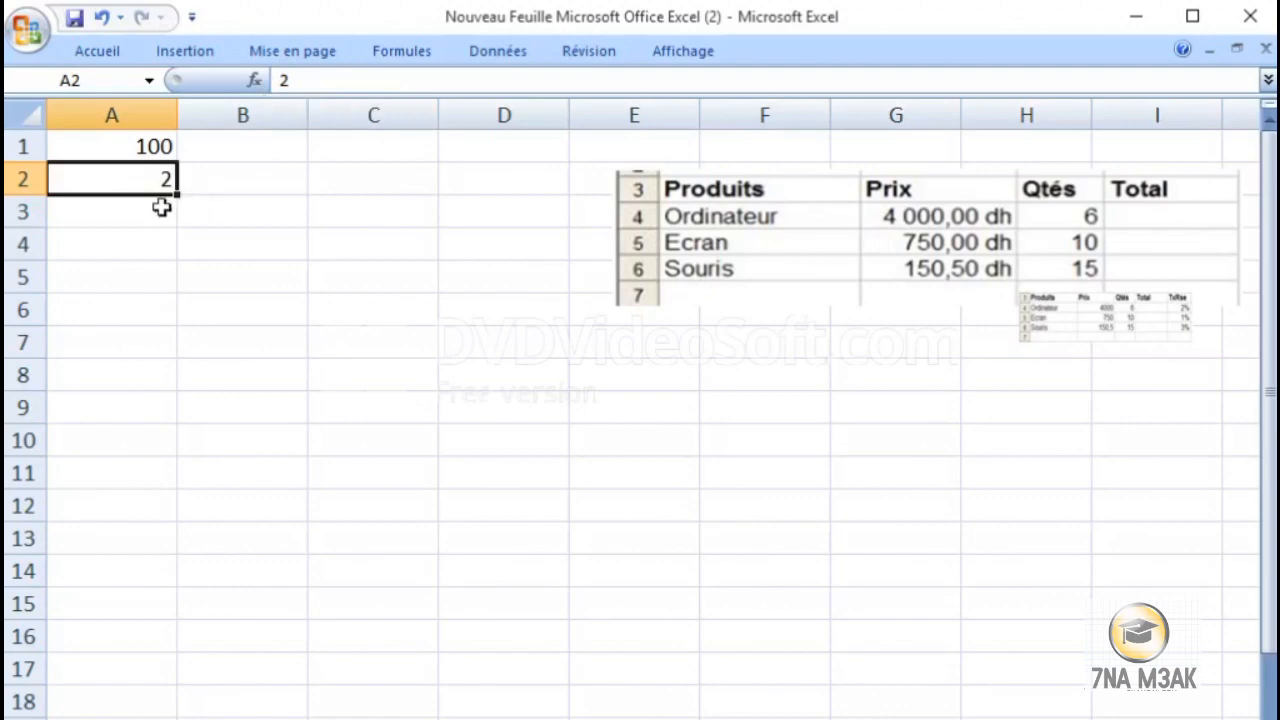
{"action": "left_click", "coordinate": [130, 213]}
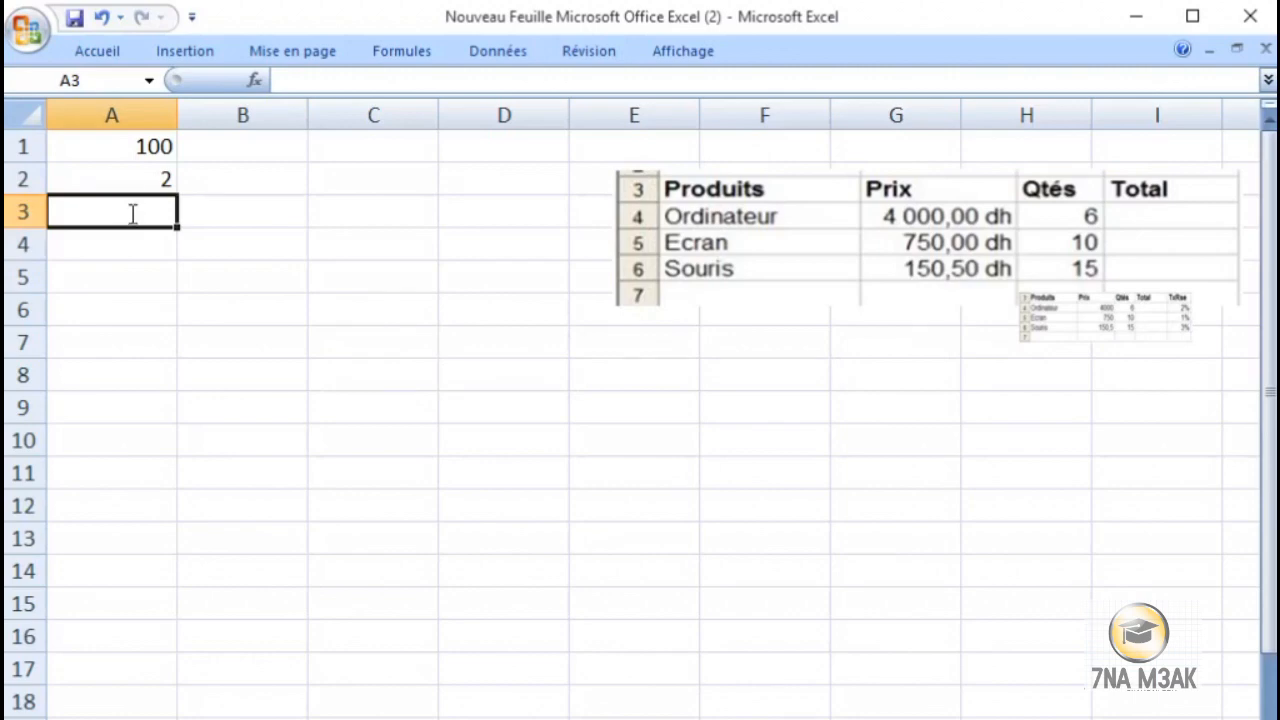
{"action": "type", "text": "="}
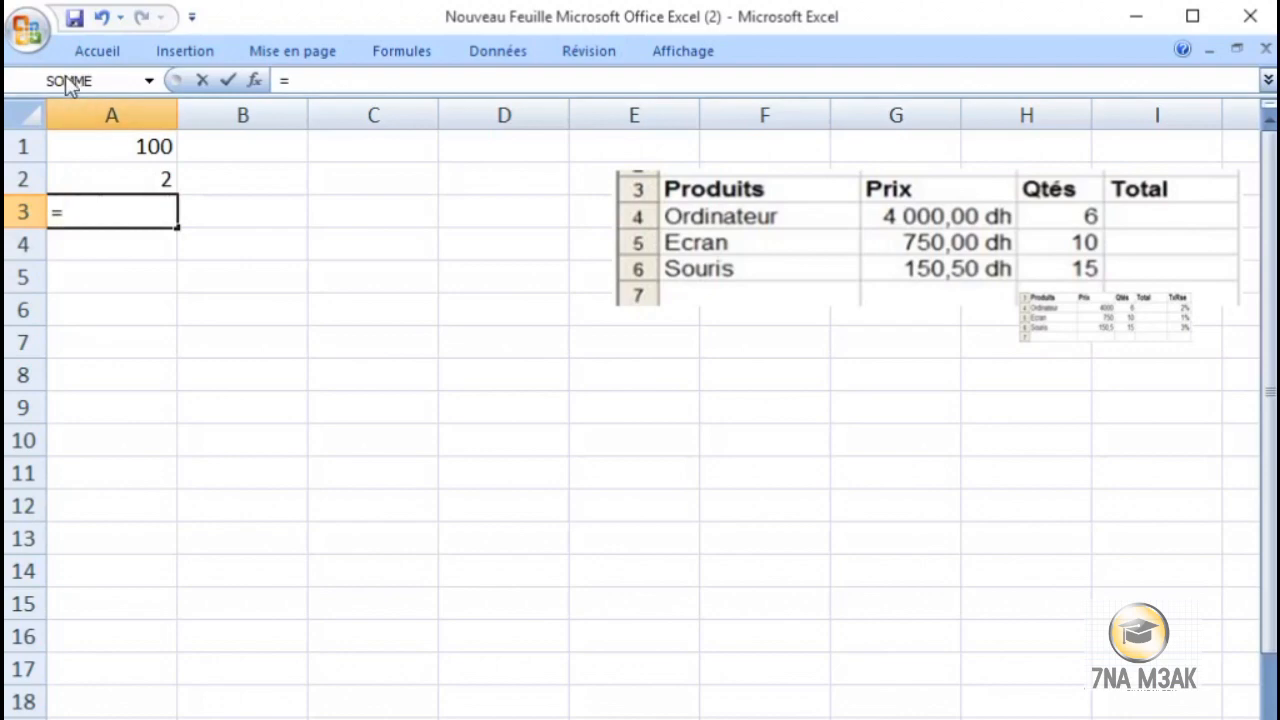
{"action": "left_click", "coordinate": [149, 81]}
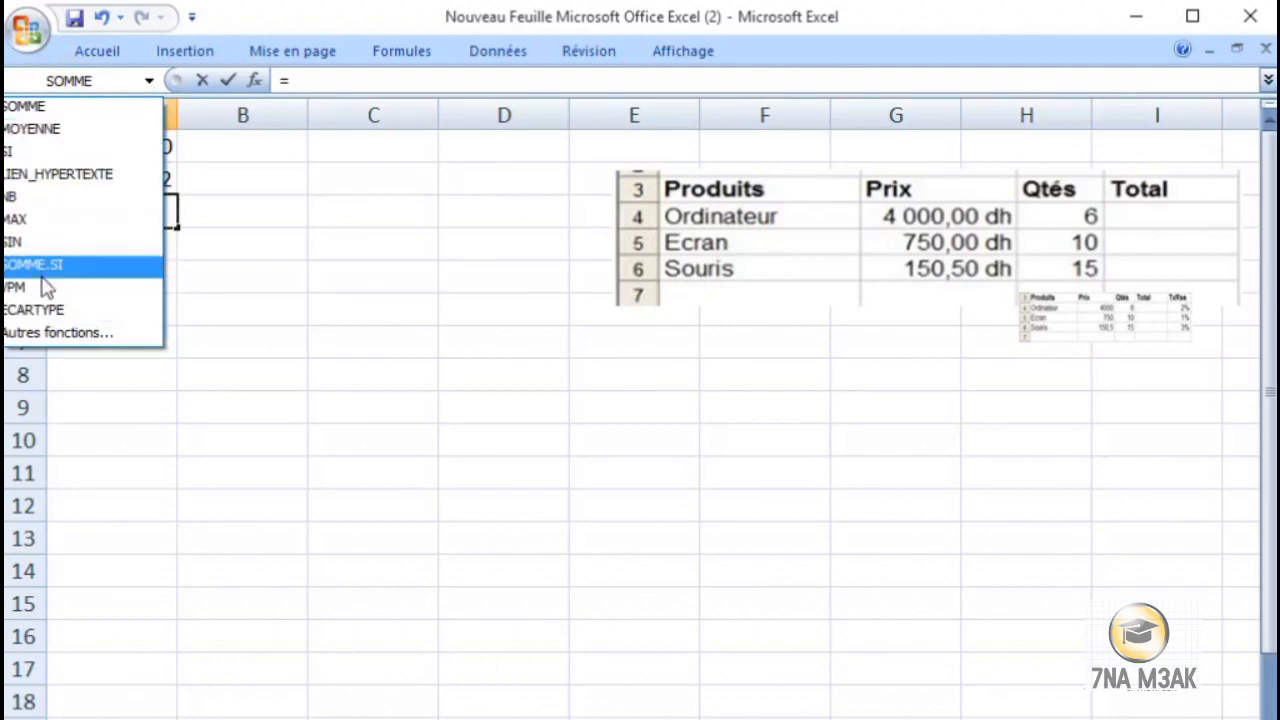
{"action": "left_click", "coordinate": [138, 108]}
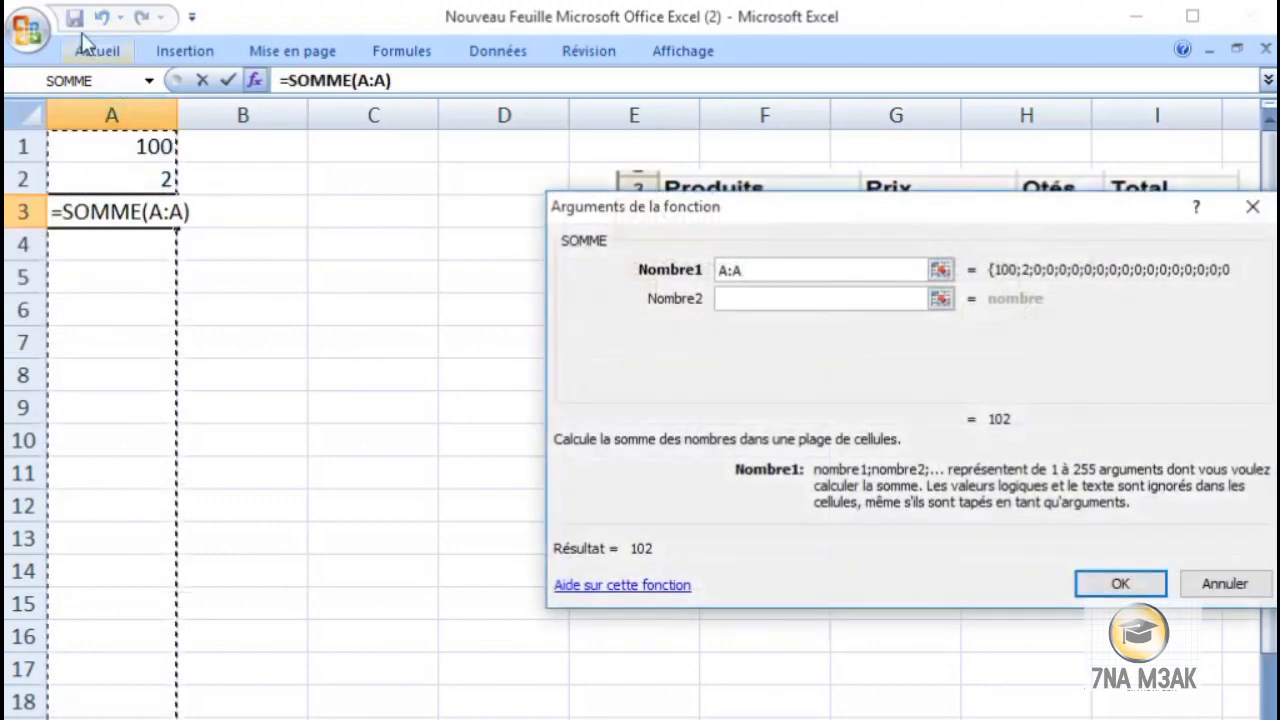
{"action": "left_click", "coordinate": [216, 223]}
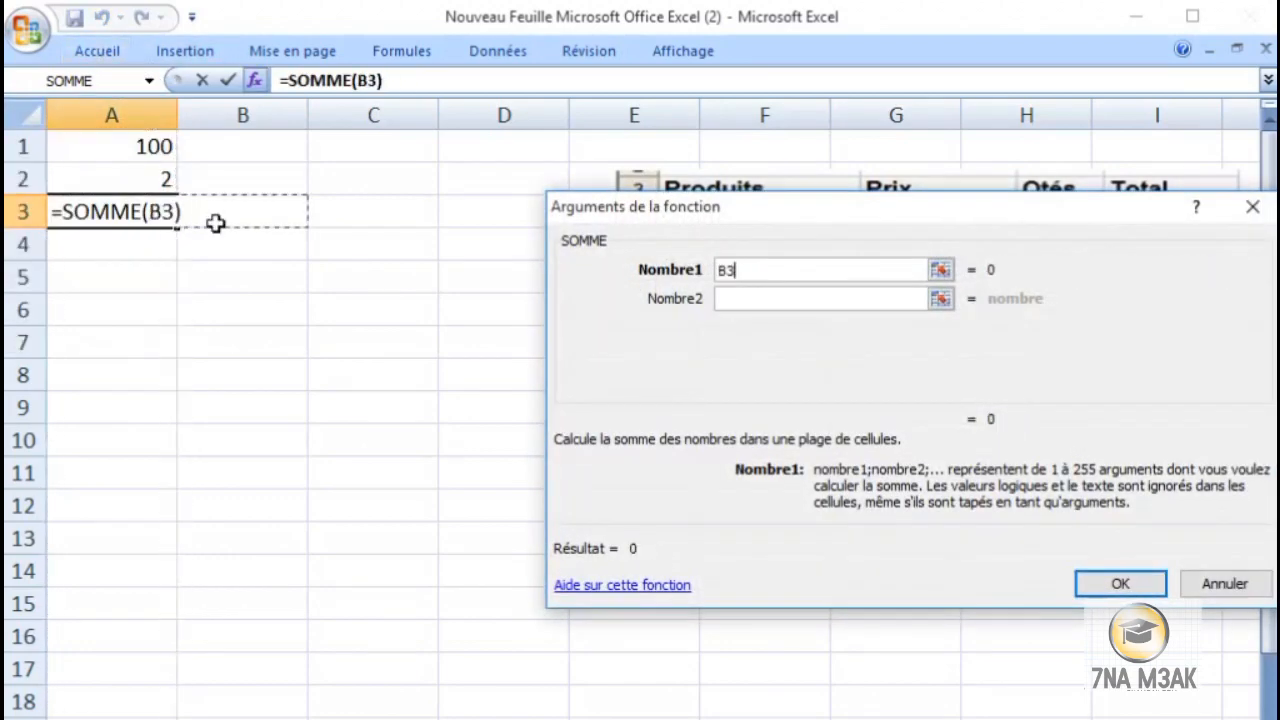
{"action": "left_click", "coordinate": [150, 212]}
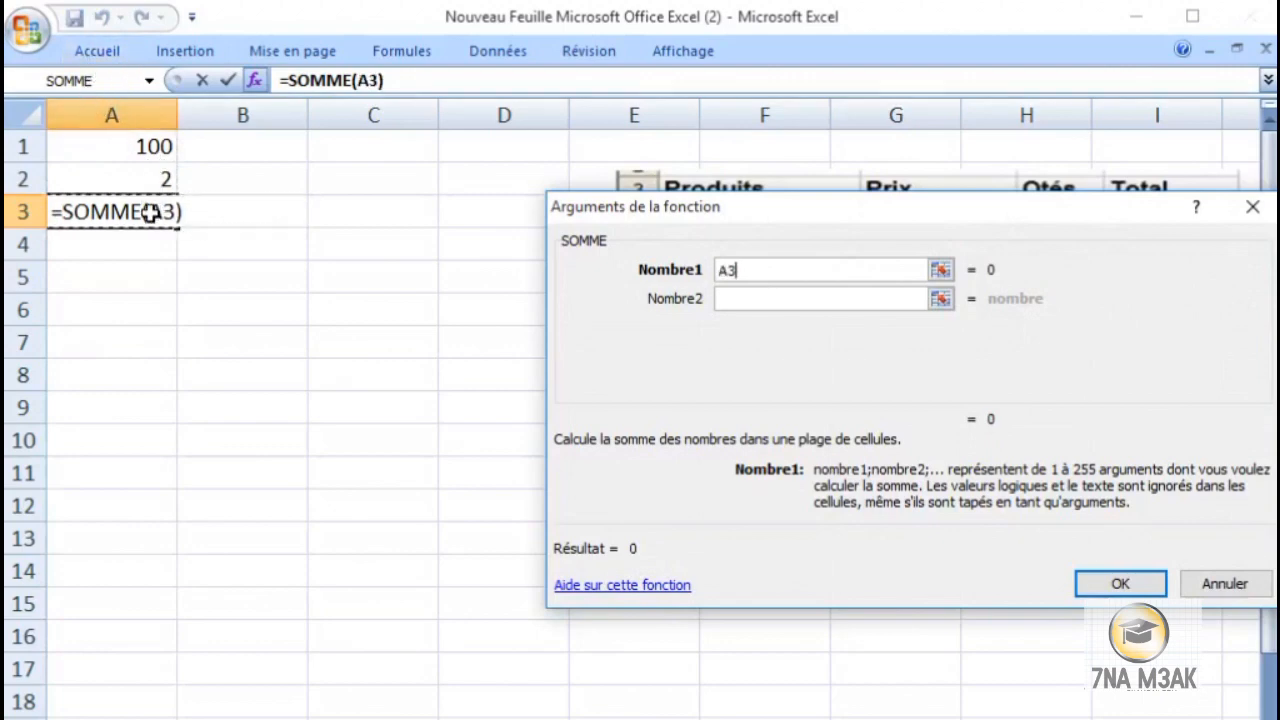
{"action": "left_click", "coordinate": [234, 280]}
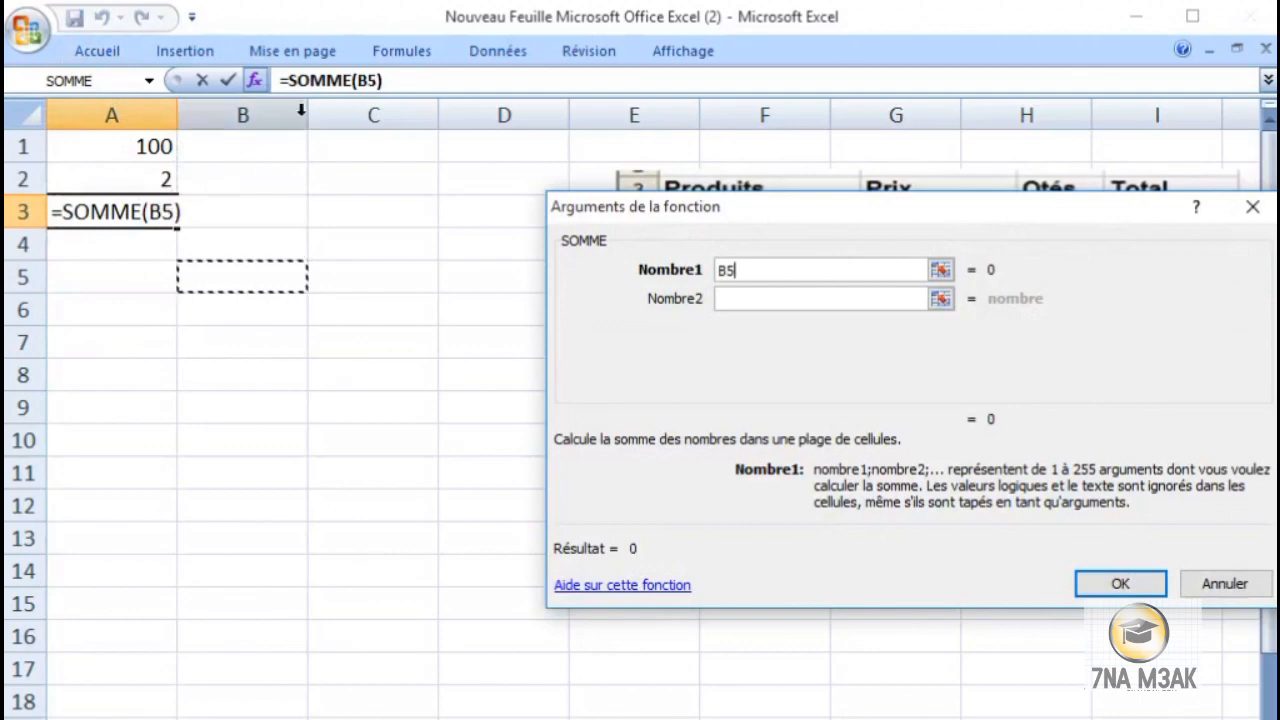
{"action": "left_click", "coordinate": [392, 81]}
{"action": "key", "text": "BackSpace"}
{"action": "key", "text": "BackSpace"}
{"action": "key", "text": "BackSpace"}
{"action": "key", "text": "BackSpace"}
{"action": "key", "text": "BackSpace"}
{"action": "key", "text": "BackSpace"}
{"action": "key", "text": "BackSpace"}
{"action": "key", "text": "BackSpace"}
{"action": "key", "text": "BackSpace"}
{"action": "key", "text": "BackSpace"}
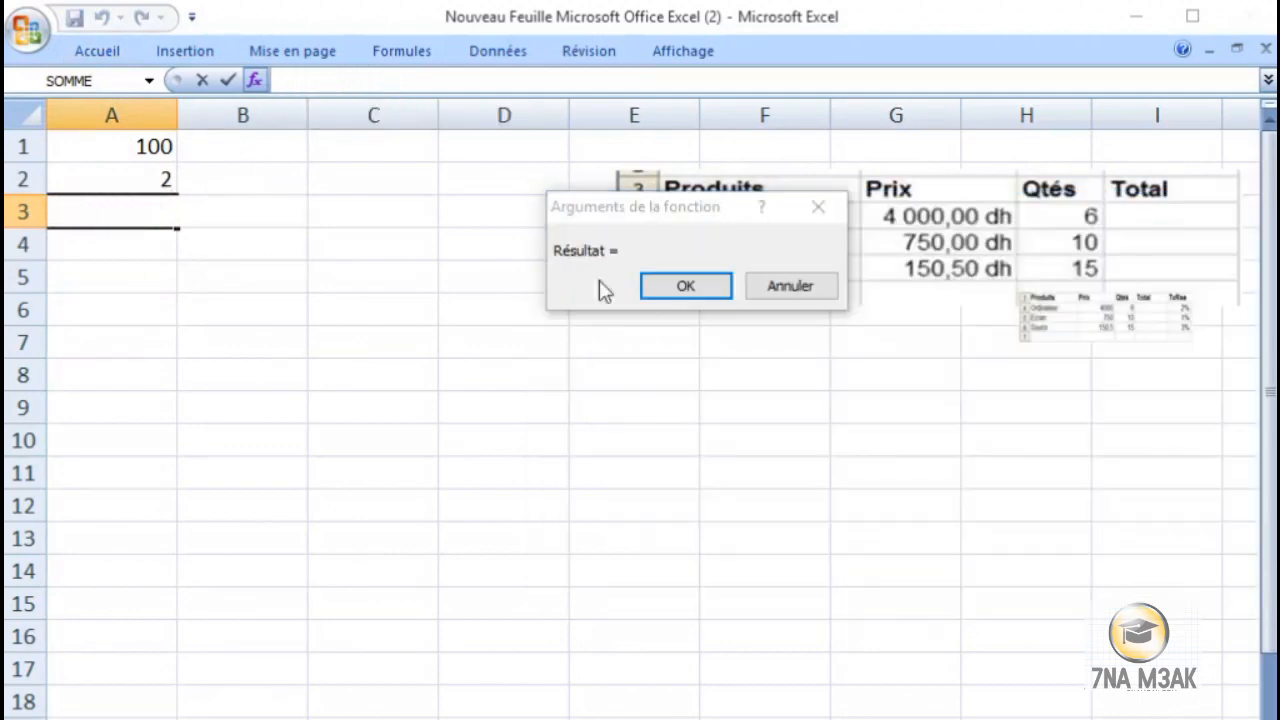
{"action": "left_click", "coordinate": [818, 207]}
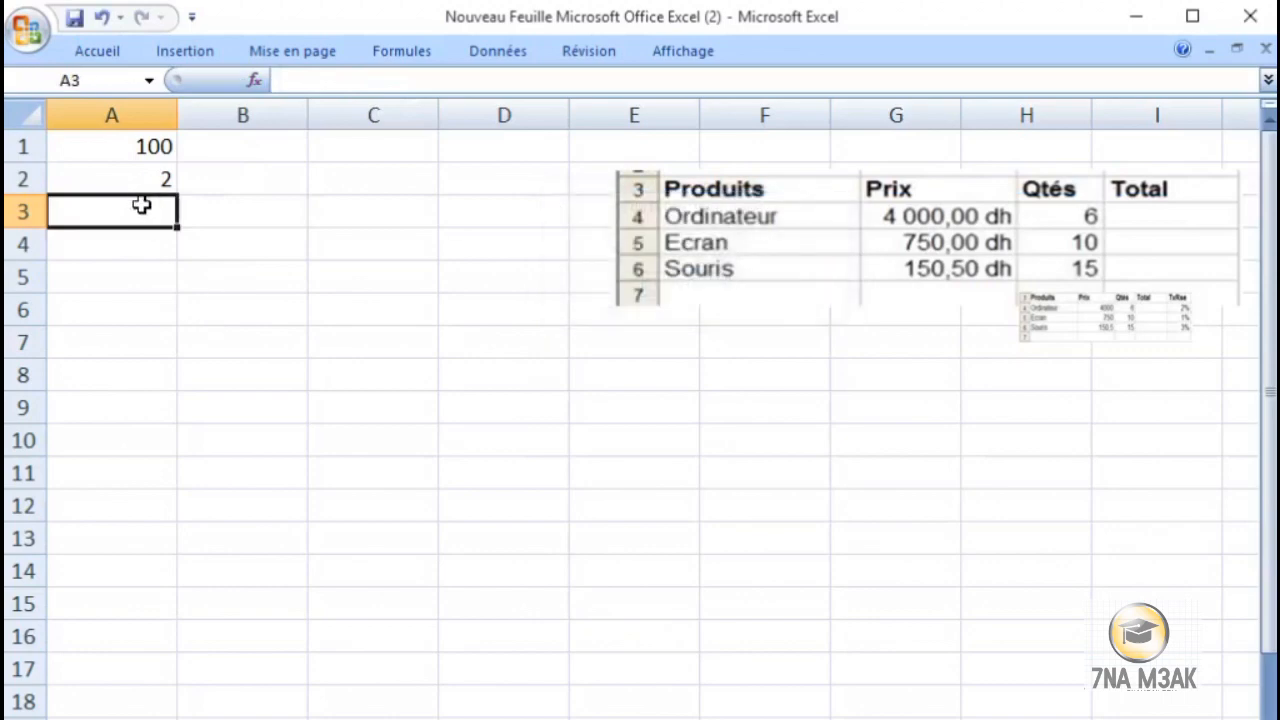
- Enter a formula in cell A3 that adds the two cells above it, =A1+A2, and select the cell
{"action": "type", "text": "="}
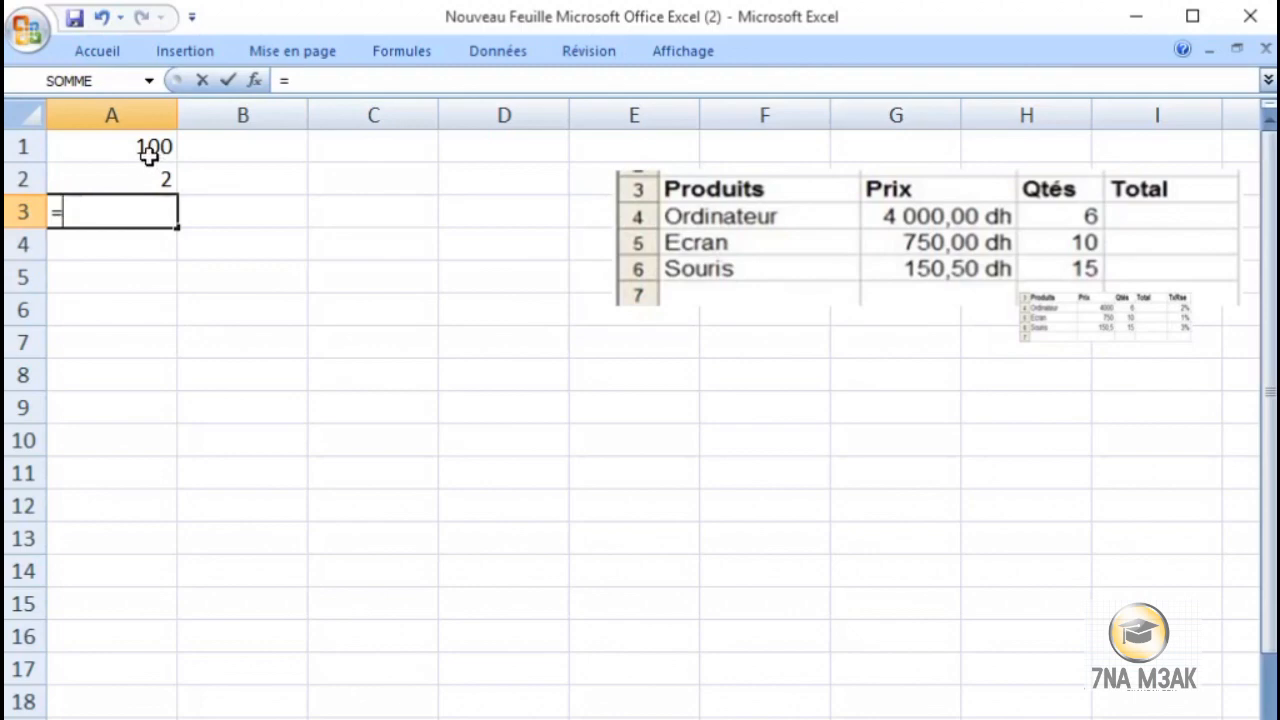
{"action": "left_click", "coordinate": [148, 150]}
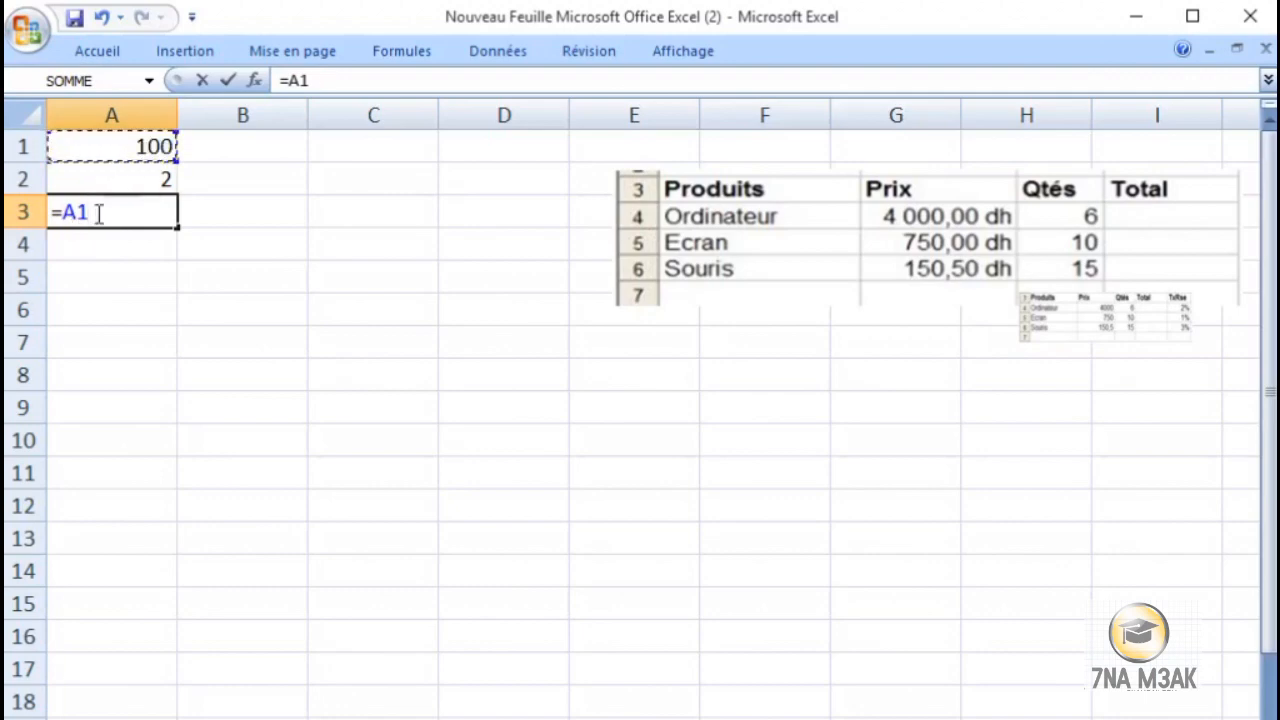
{"action": "type", "text": "+"}
{"action": "left_click", "coordinate": [134, 184]}
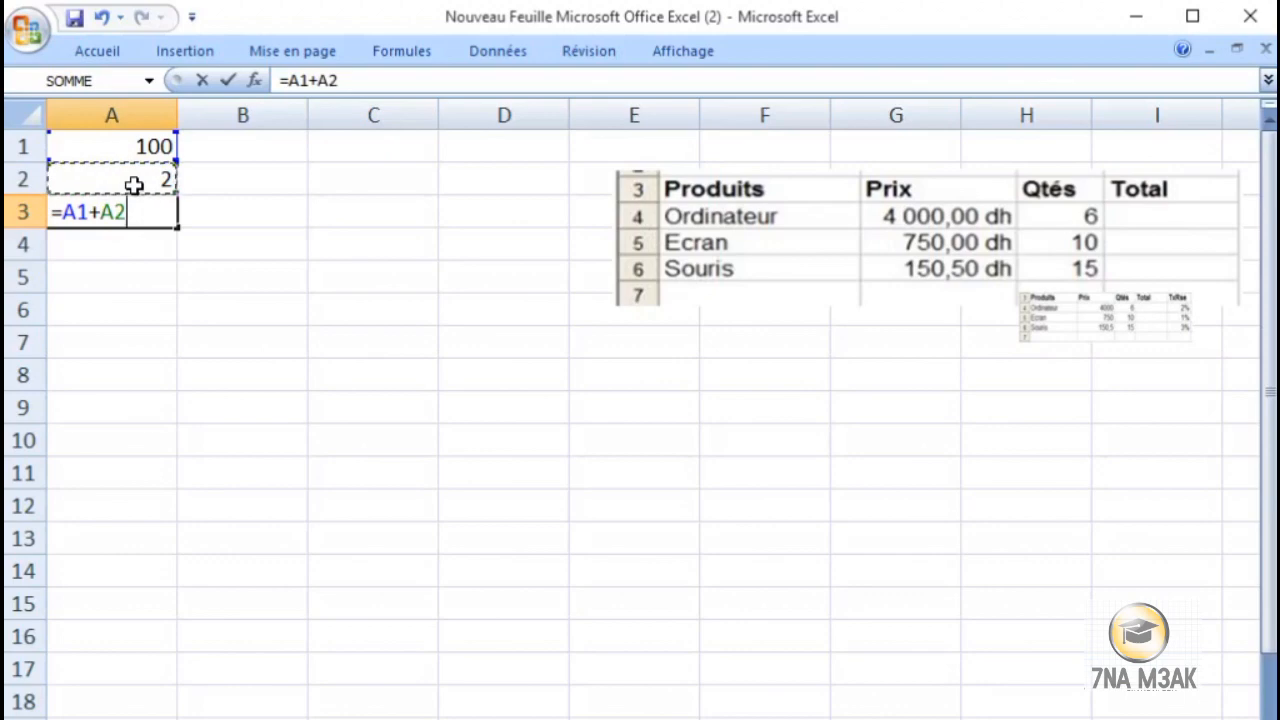
{"action": "key", "text": "Return"}
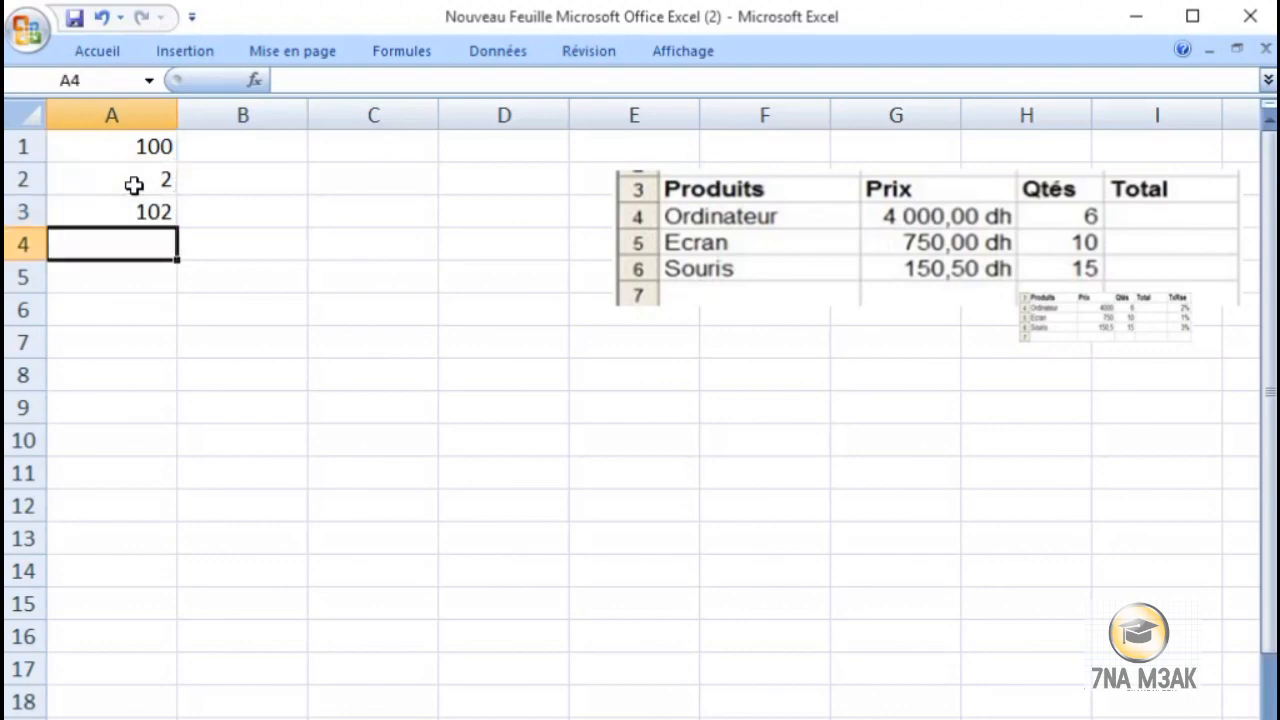
{"action": "left_click", "coordinate": [143, 218]}
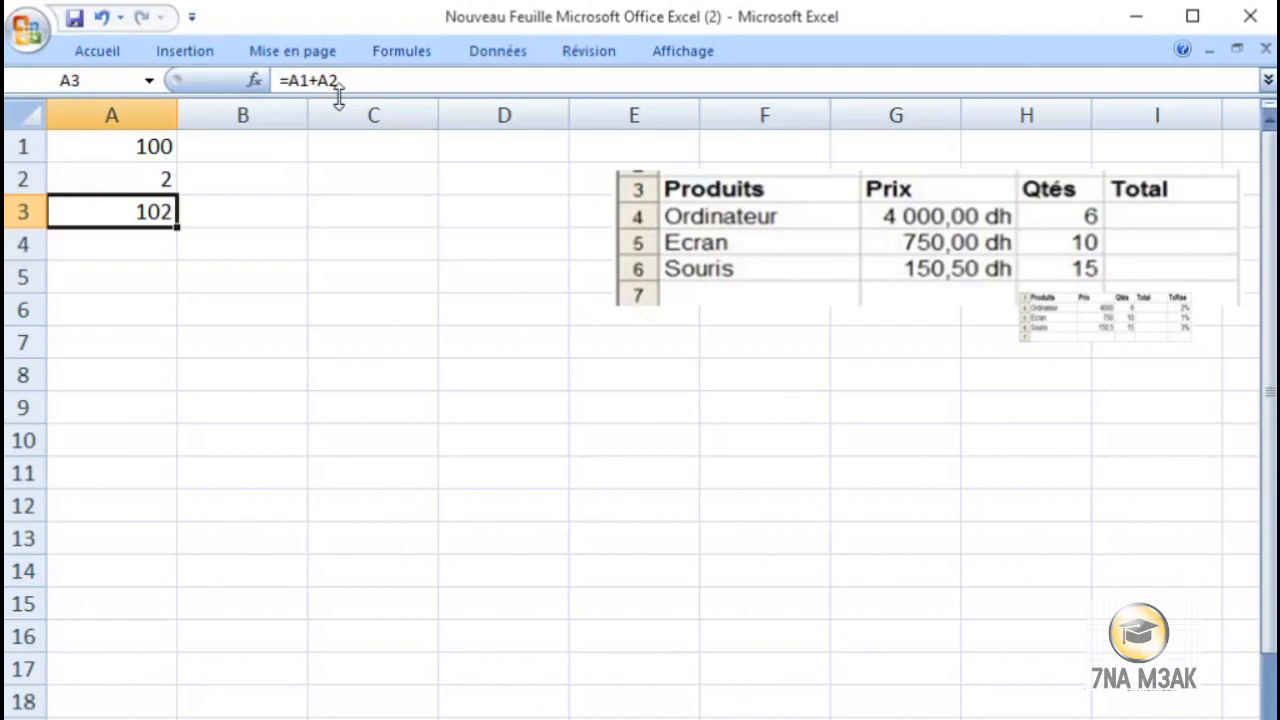
- Undo the entries in cells A1 to A3 and redo the one change undone too far
{"action": "left_click", "coordinate": [104, 20]}
{"action": "left_click", "coordinate": [104, 20]}
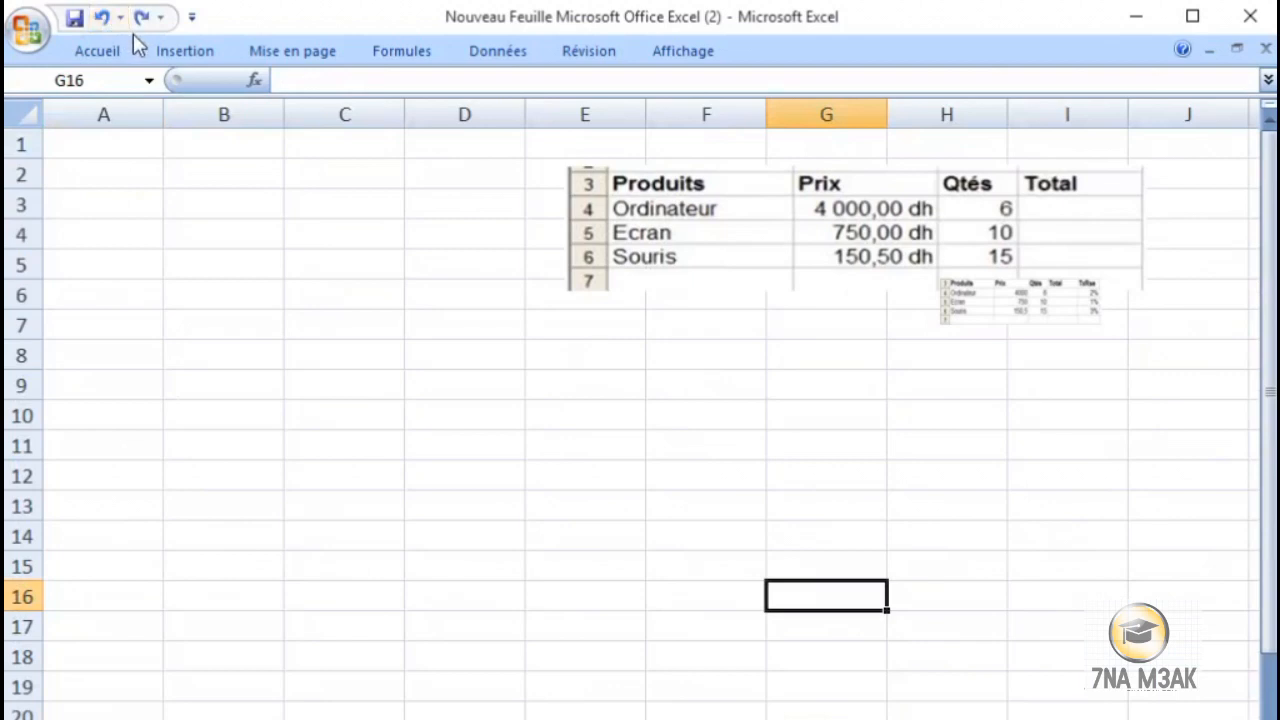
{"action": "left_click", "coordinate": [140, 19]}
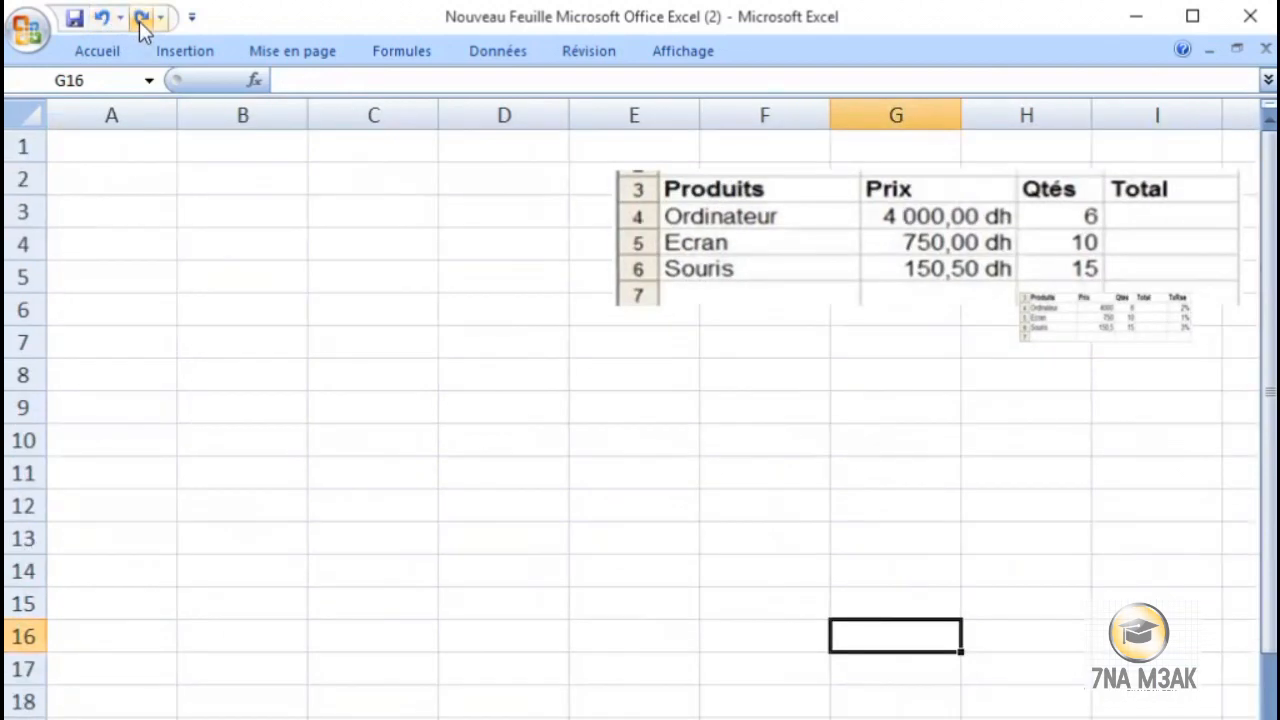
- Switch to the slide presentation and advance from "Barre de formule" to the "Saisir des données" slide
{"action": "key", "text": "alt+Tab"}
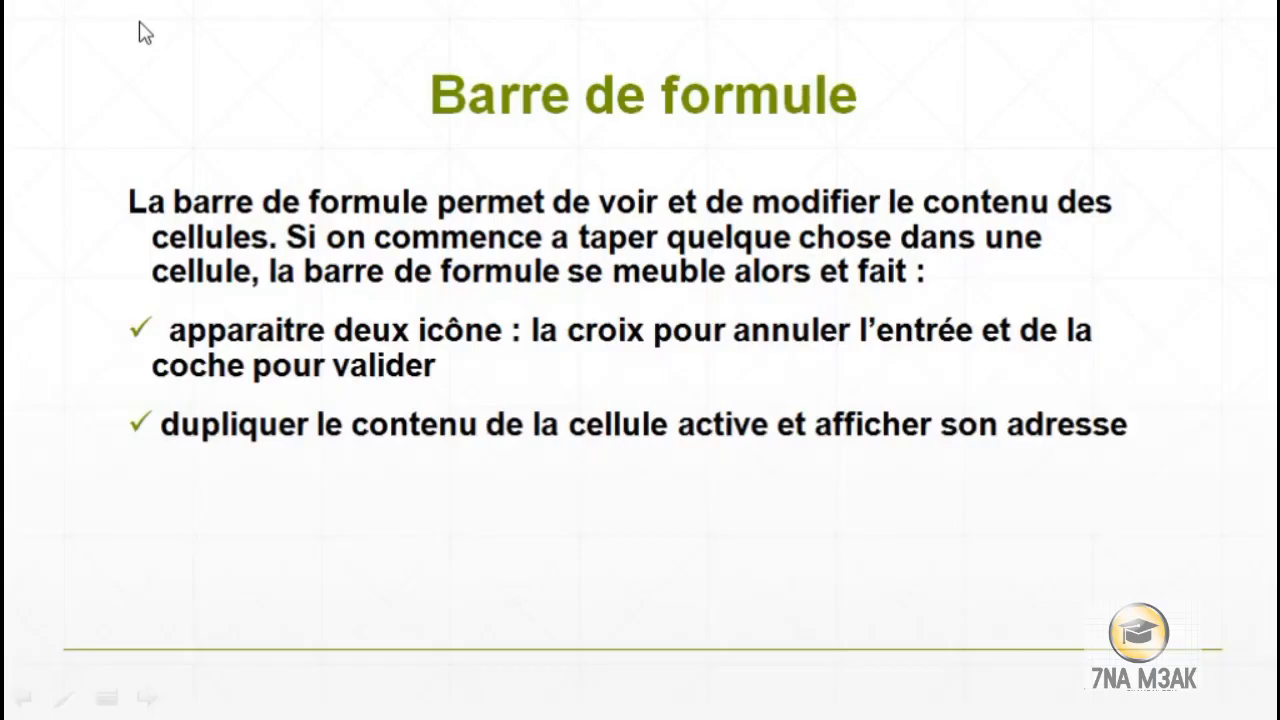
{"action": "left_click", "coordinate": [140, 33]}
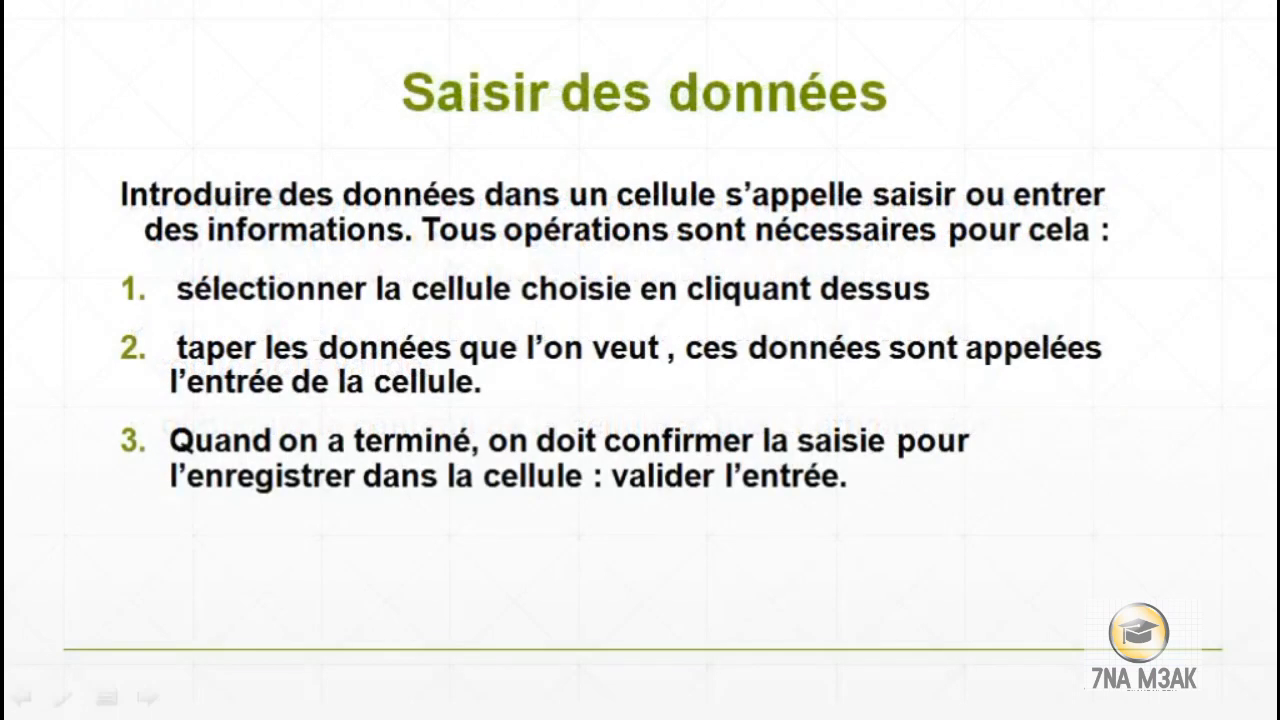
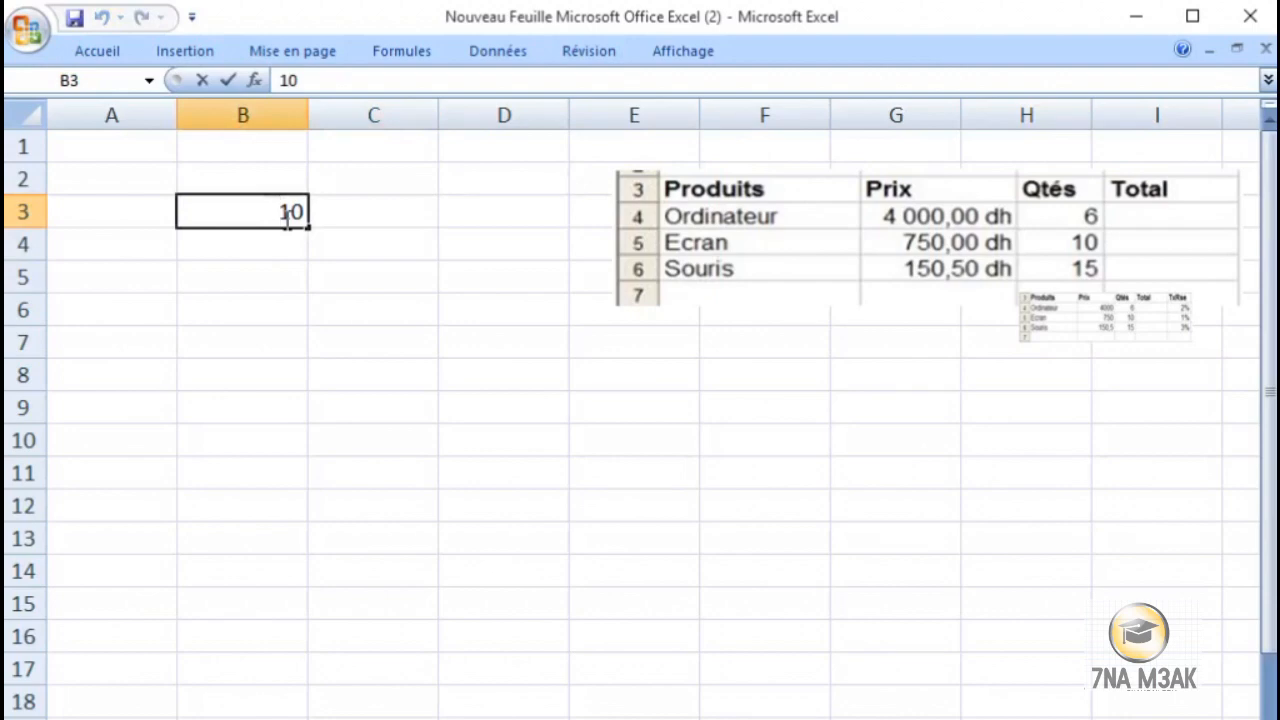
- Confirm the entry of 10 in cell B3, keeping that cell selected
{"action": "key", "text": "ctrl+Return"}
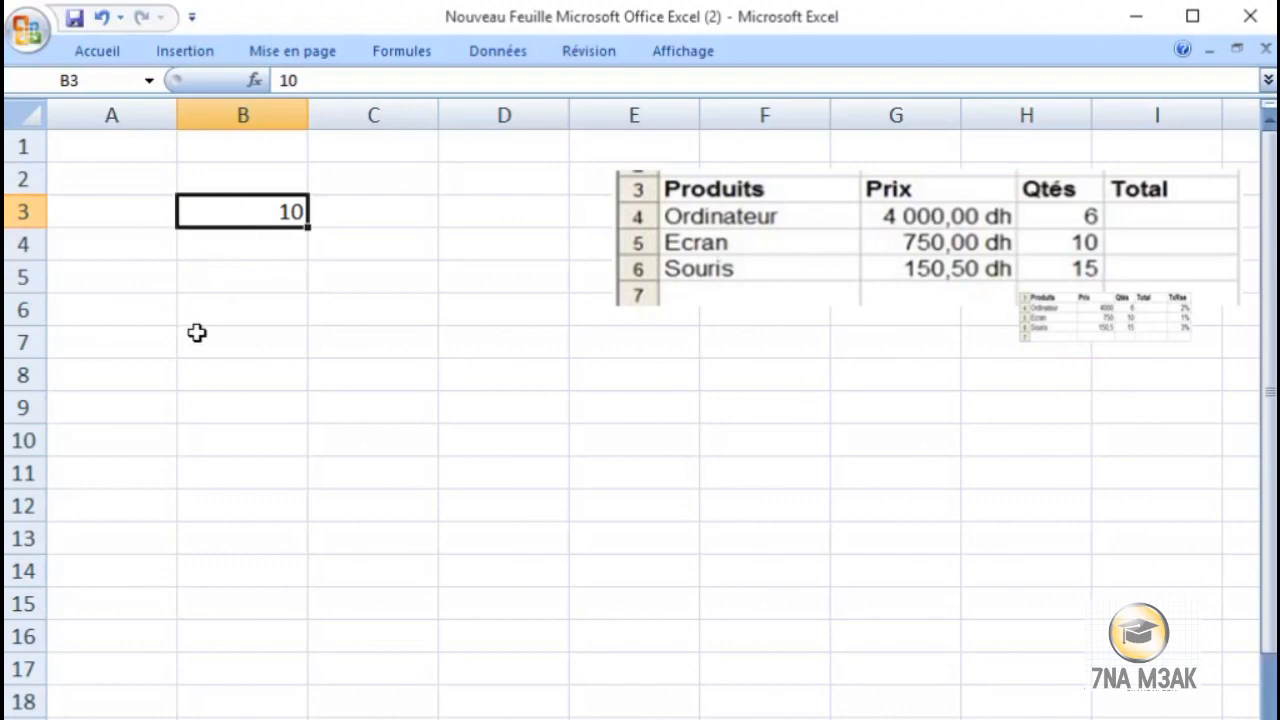
- Switch to the slide show and advance from "Confirmer la saisie" to the "Saisir du texte et des chiffres" slide
{"action": "key", "text": "alt+Tab"}
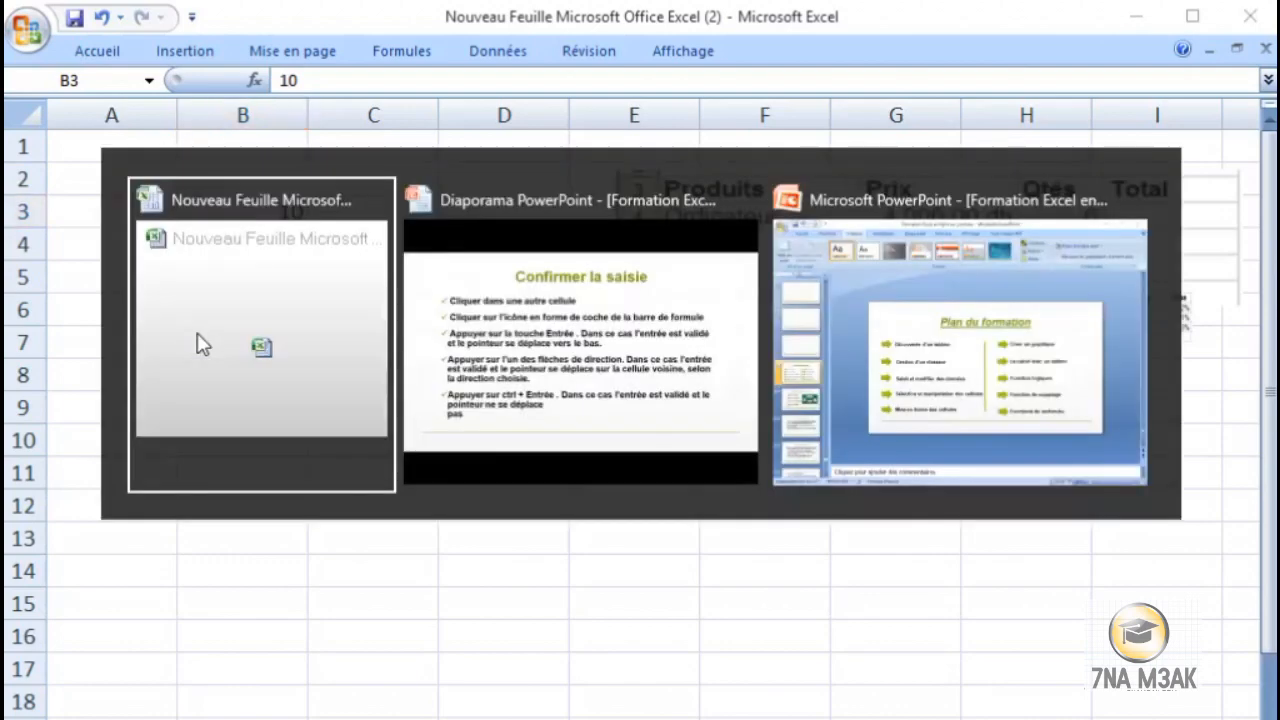
{"action": "key", "text": "alt+Tab"}
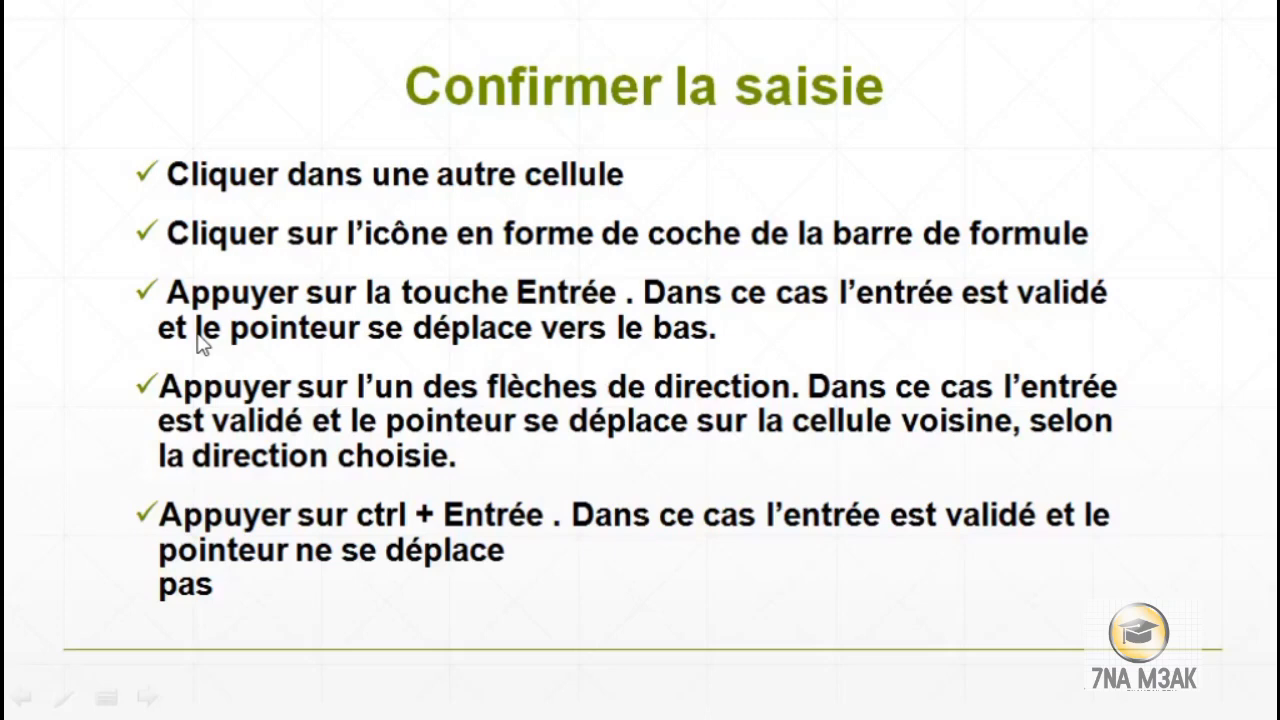
{"action": "left_click", "coordinate": [200, 342]}
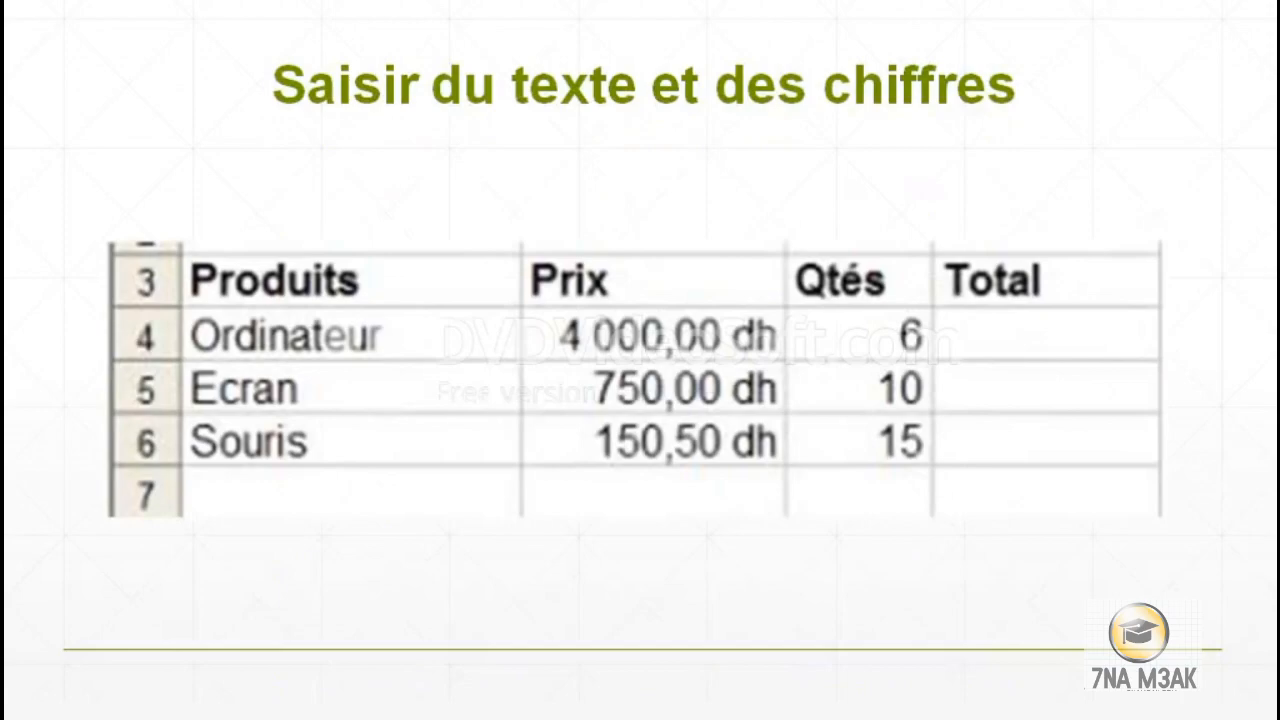
- Return to the Excel worksheet and clear the value in cell B3
{"action": "key", "text": "alt+Tab"}
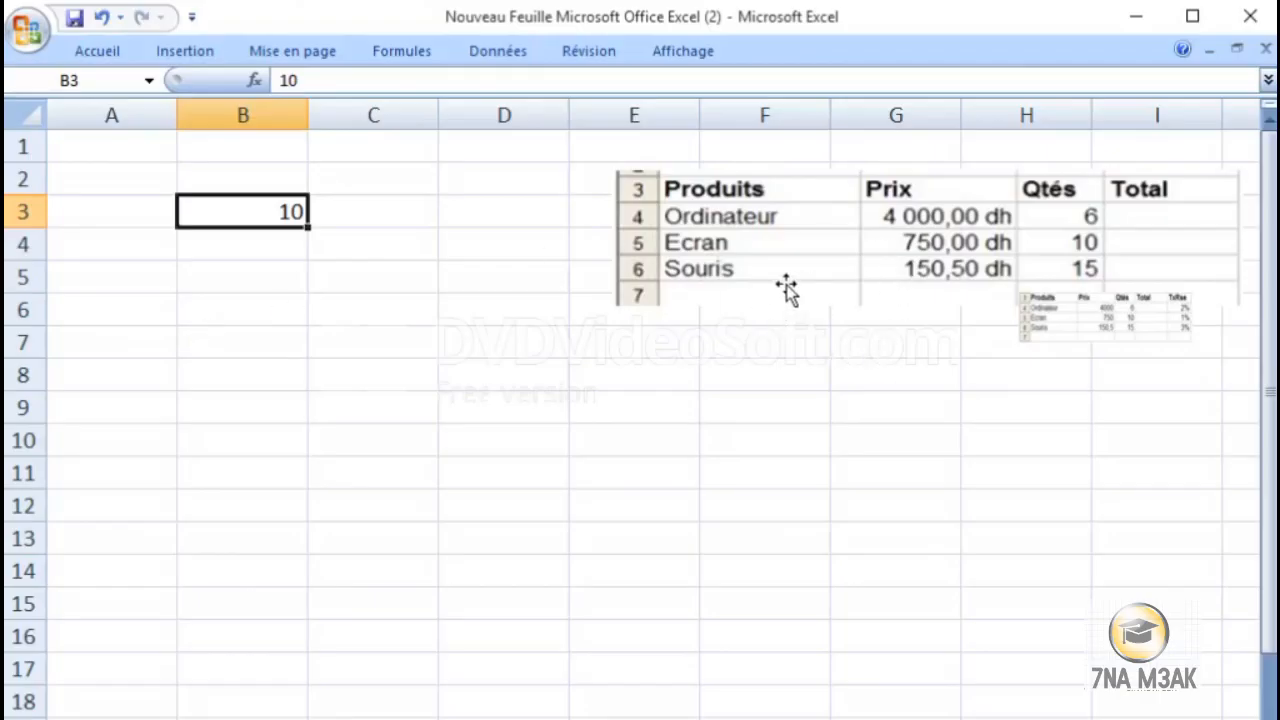
{"action": "key", "text": "BackSpace"}
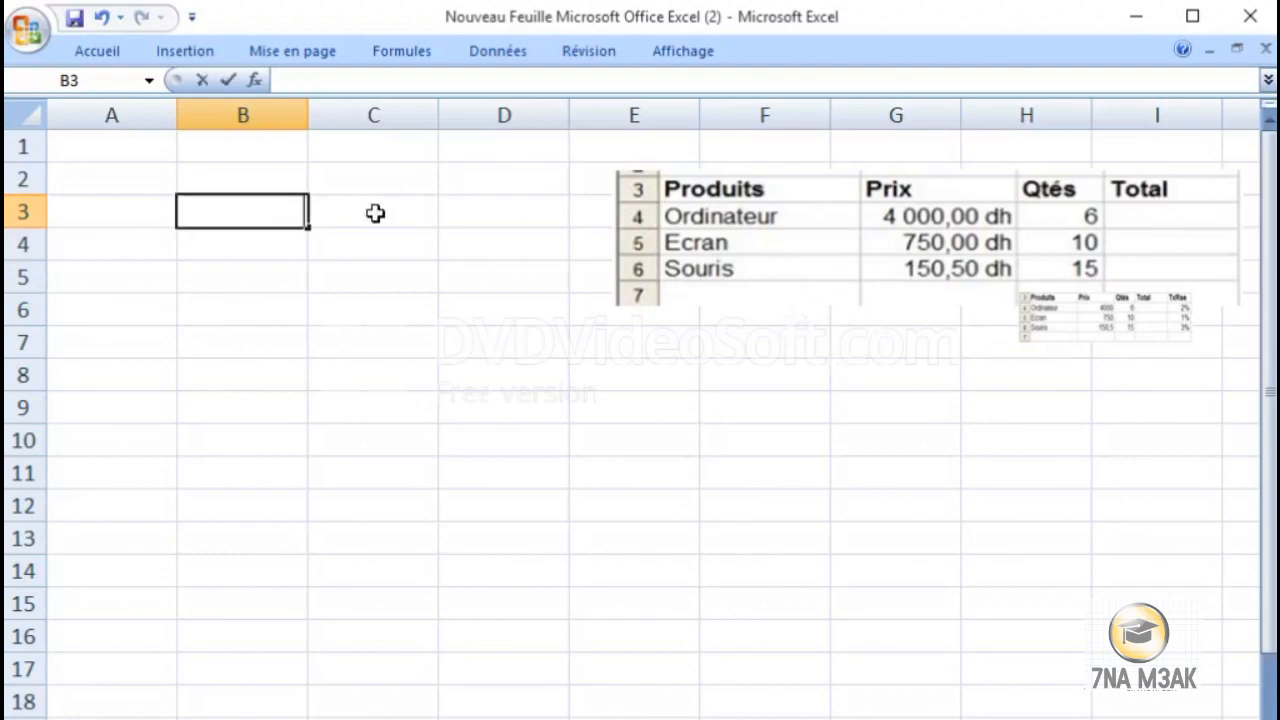
{"action": "left_click", "coordinate": [421, 224]}
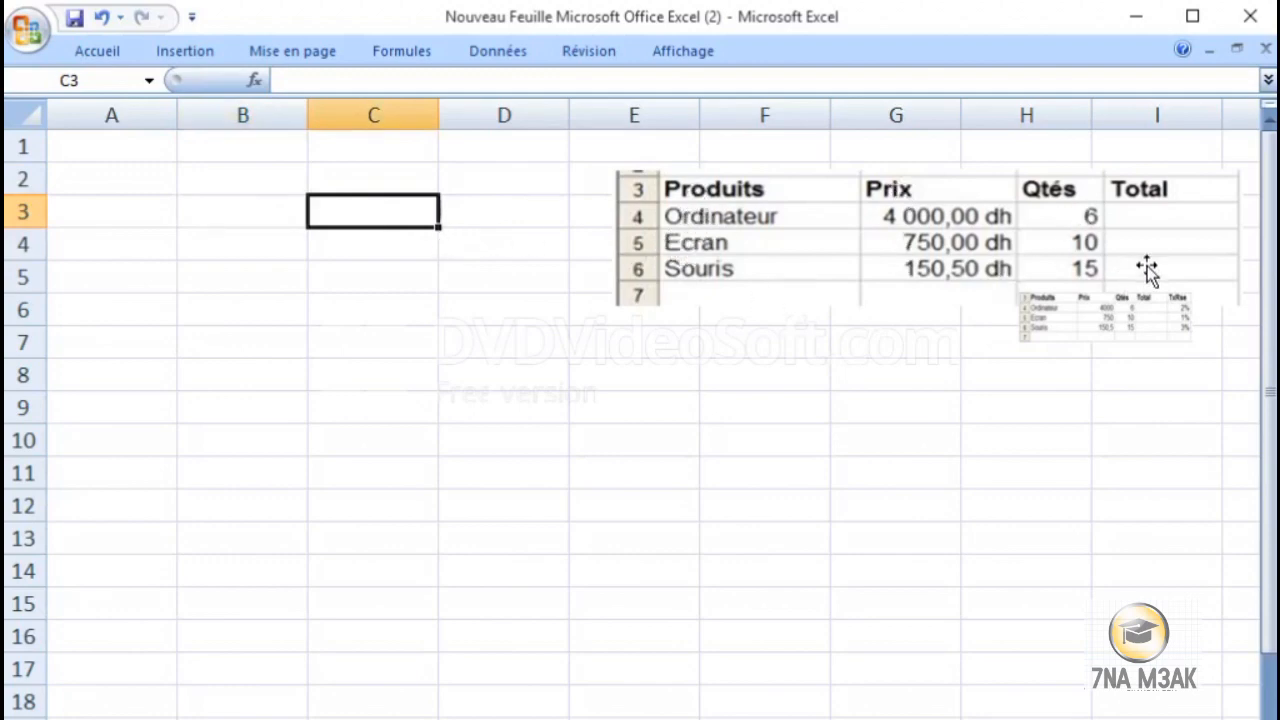
- Apply all borders to the cell range A3:D6 to form a four-by-four table grid
{"action": "left_click", "coordinate": [119, 219]}
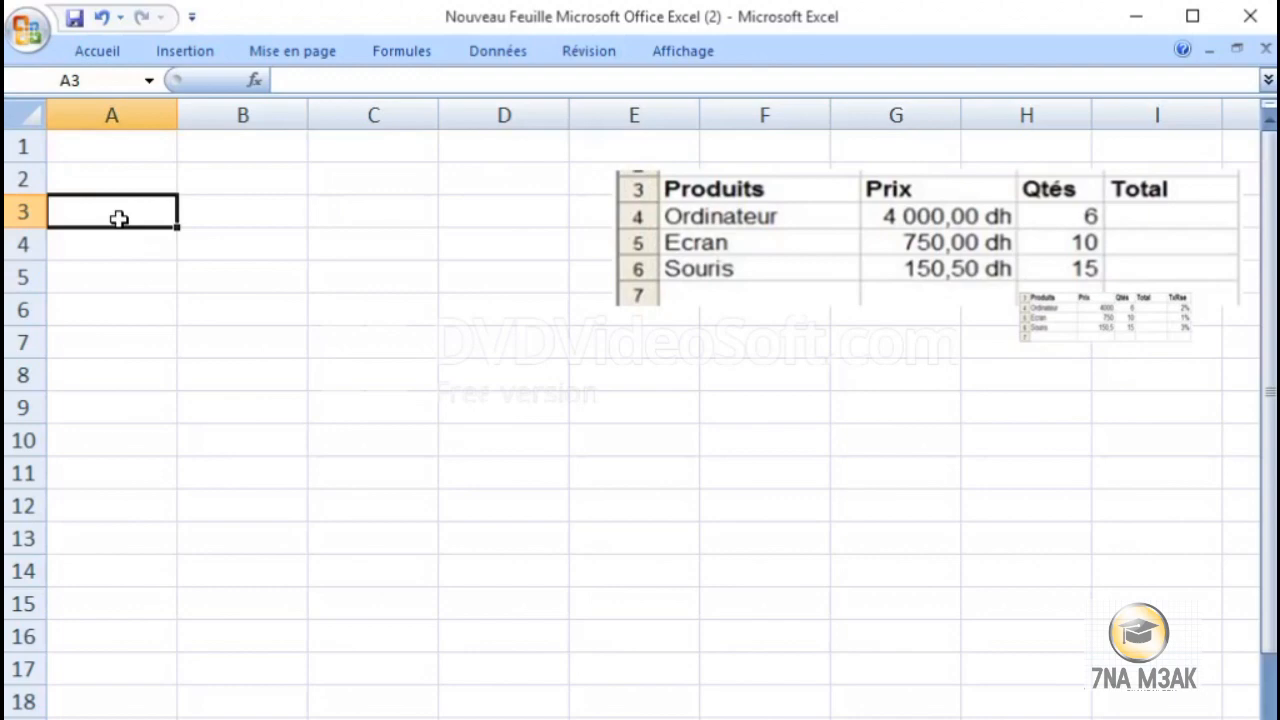
{"action": "left_click_drag", "start_coordinate": [119, 219], "coordinate": [507, 310]}
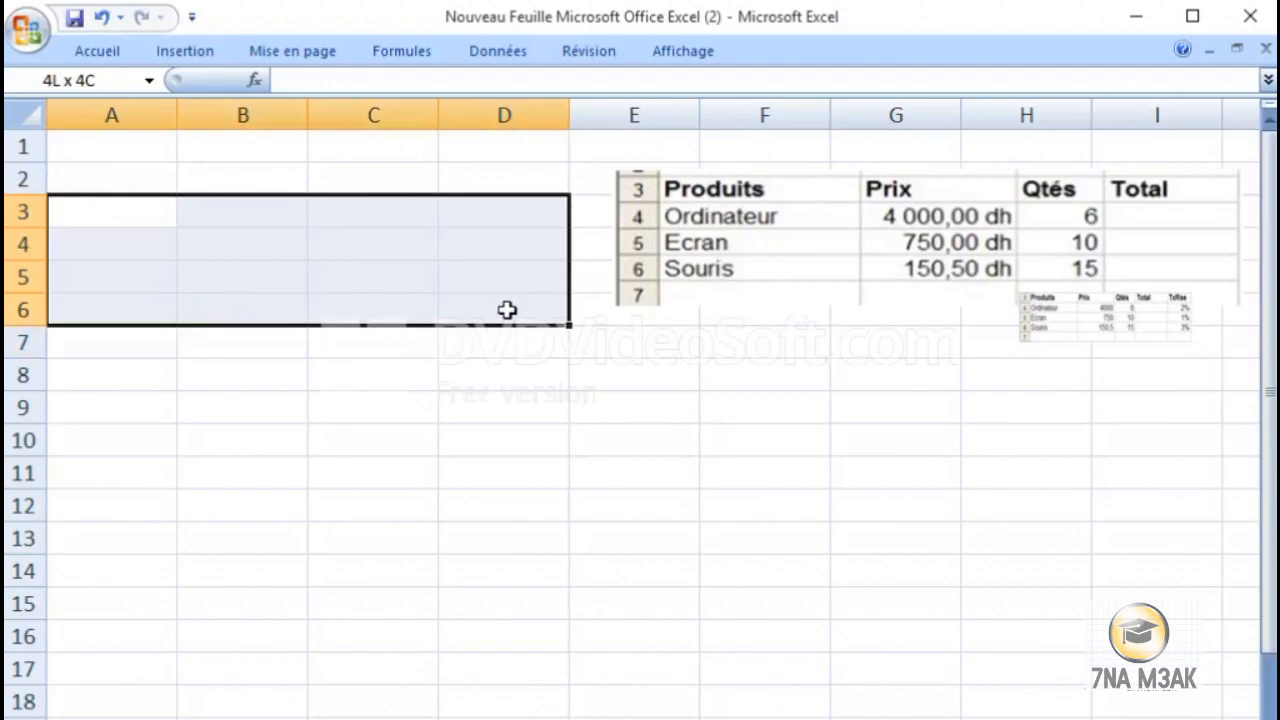
{"action": "left_click_drag", "start_coordinate": [507, 310], "coordinate": [507, 310]}
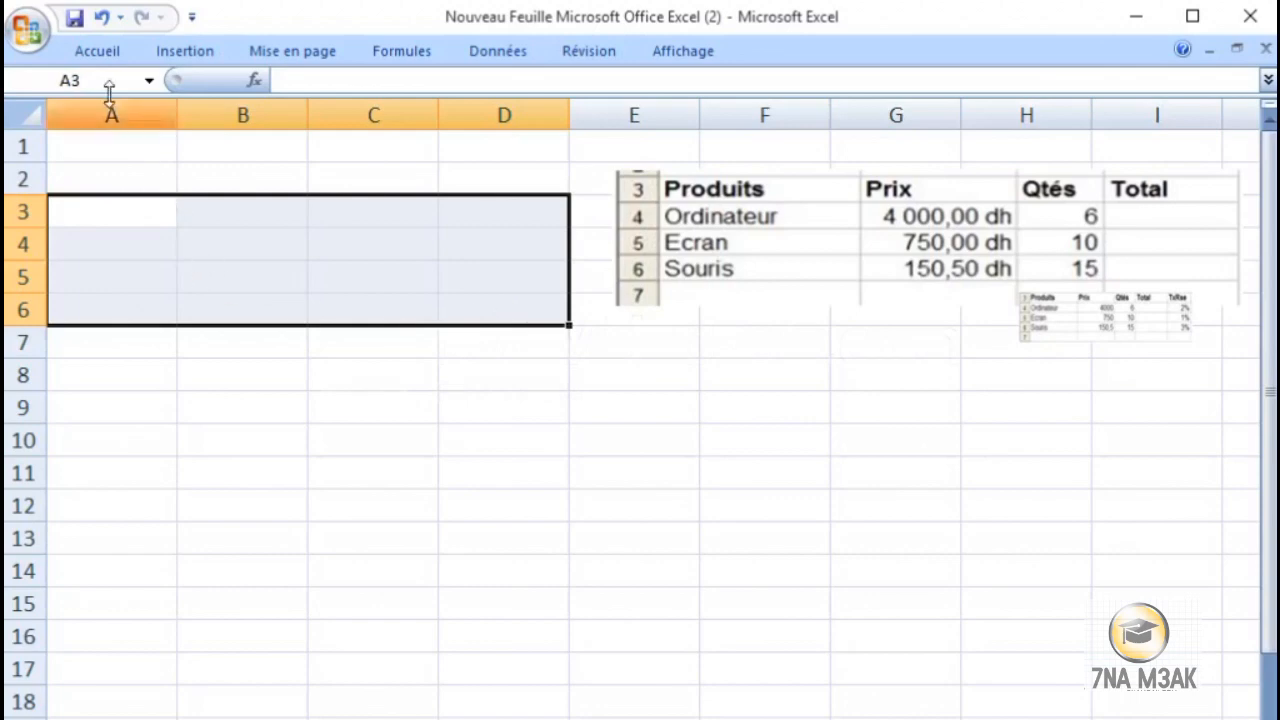
{"action": "left_click", "coordinate": [104, 52]}
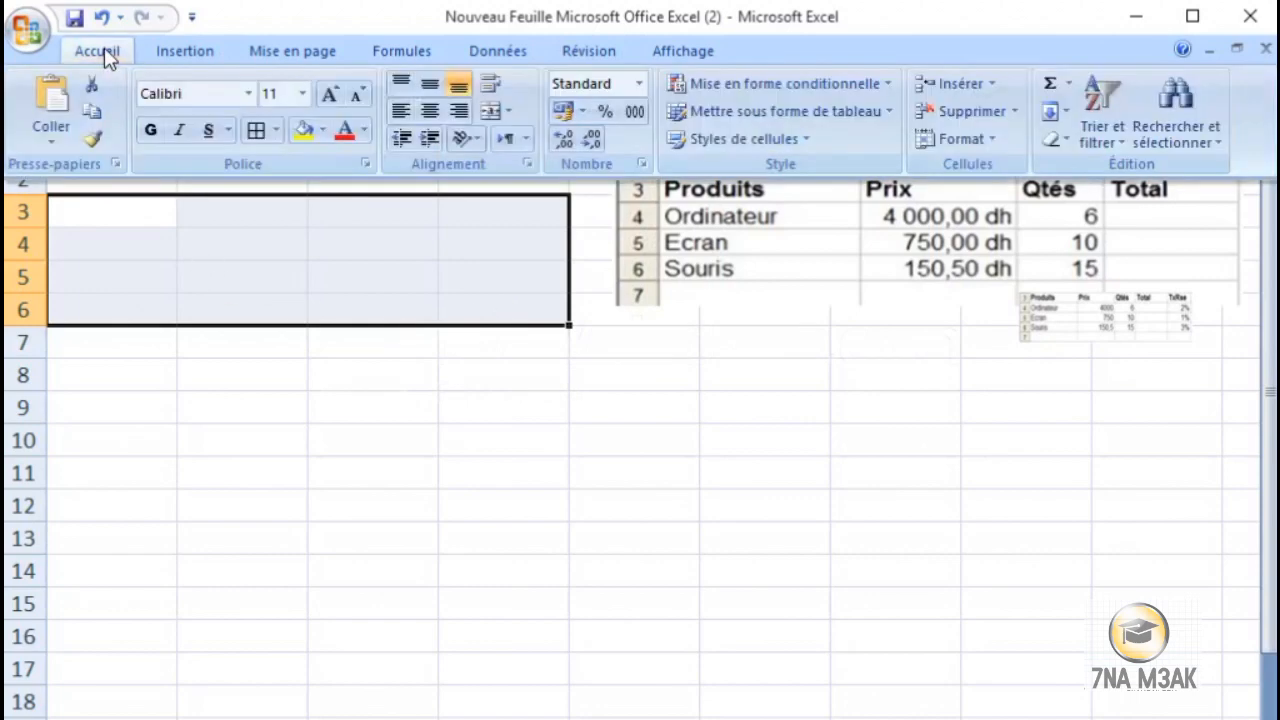
{"action": "left_click", "coordinate": [276, 131]}
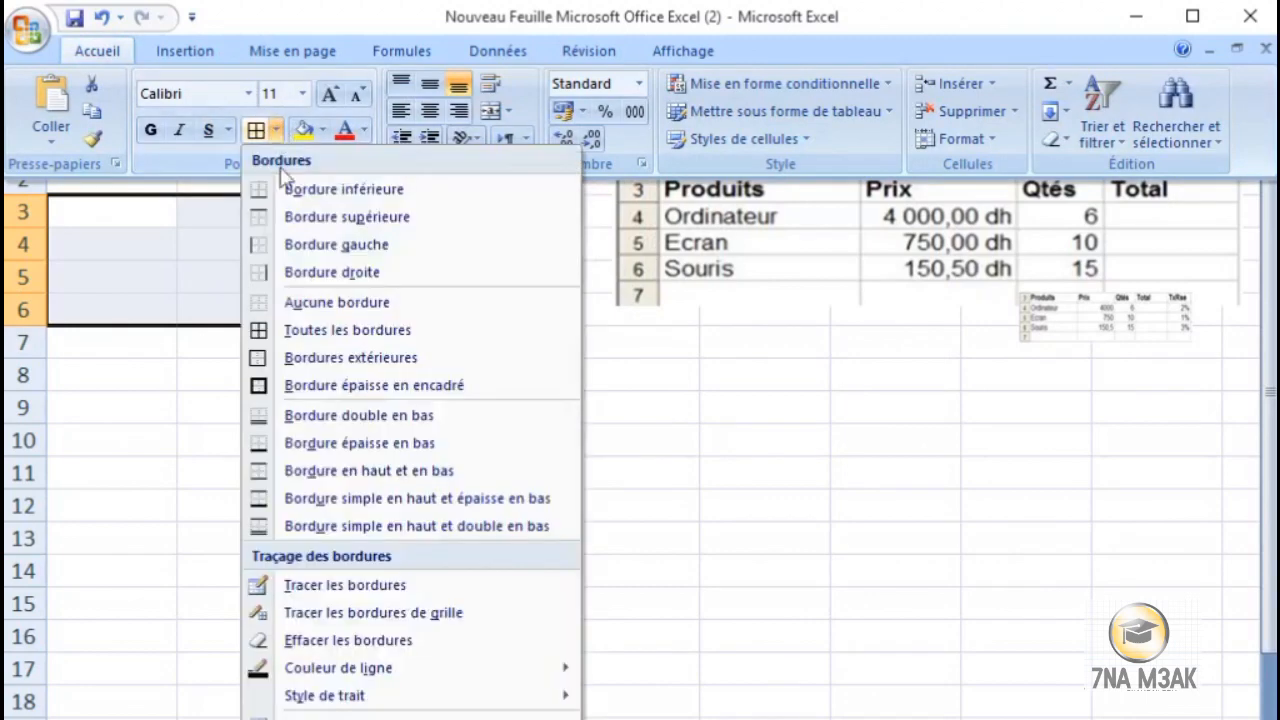
{"action": "left_click", "coordinate": [347, 331]}
{"action": "left_click", "coordinate": [411, 371]}
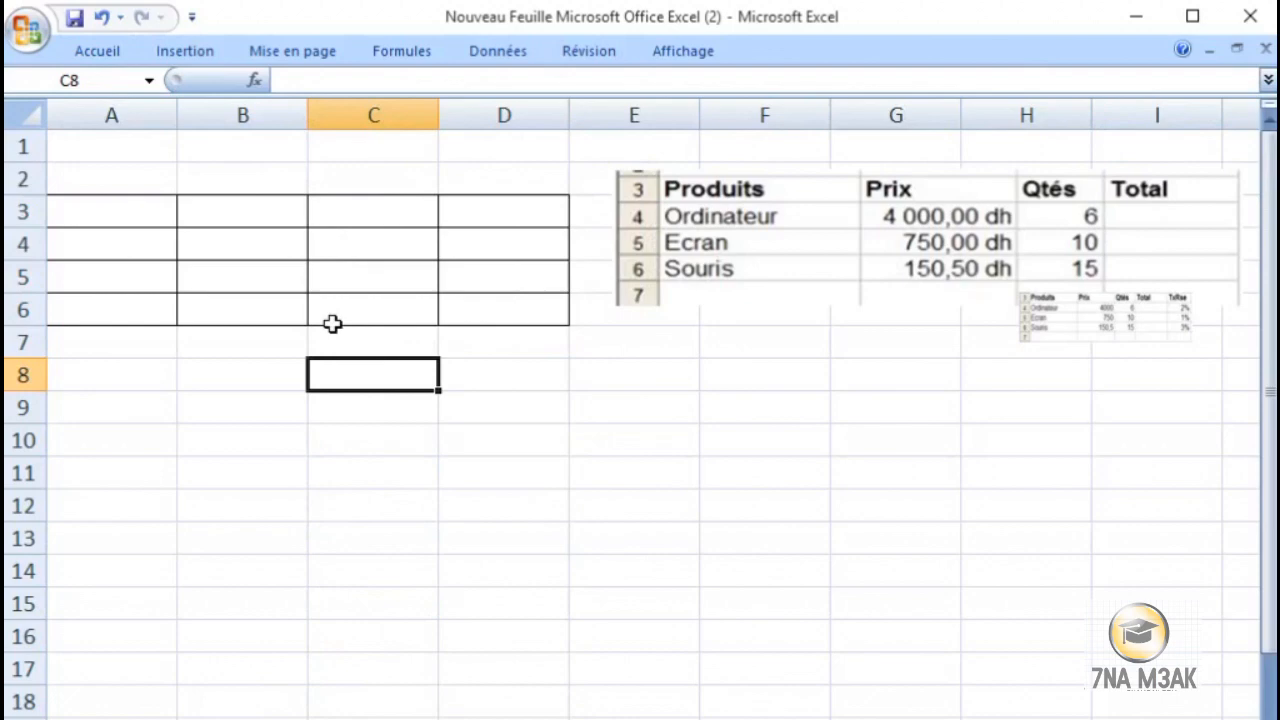
- Fill the table's first column, cells A3 to A6, with prod, ordi, crro and sou
{"action": "left_click", "coordinate": [138, 215]}
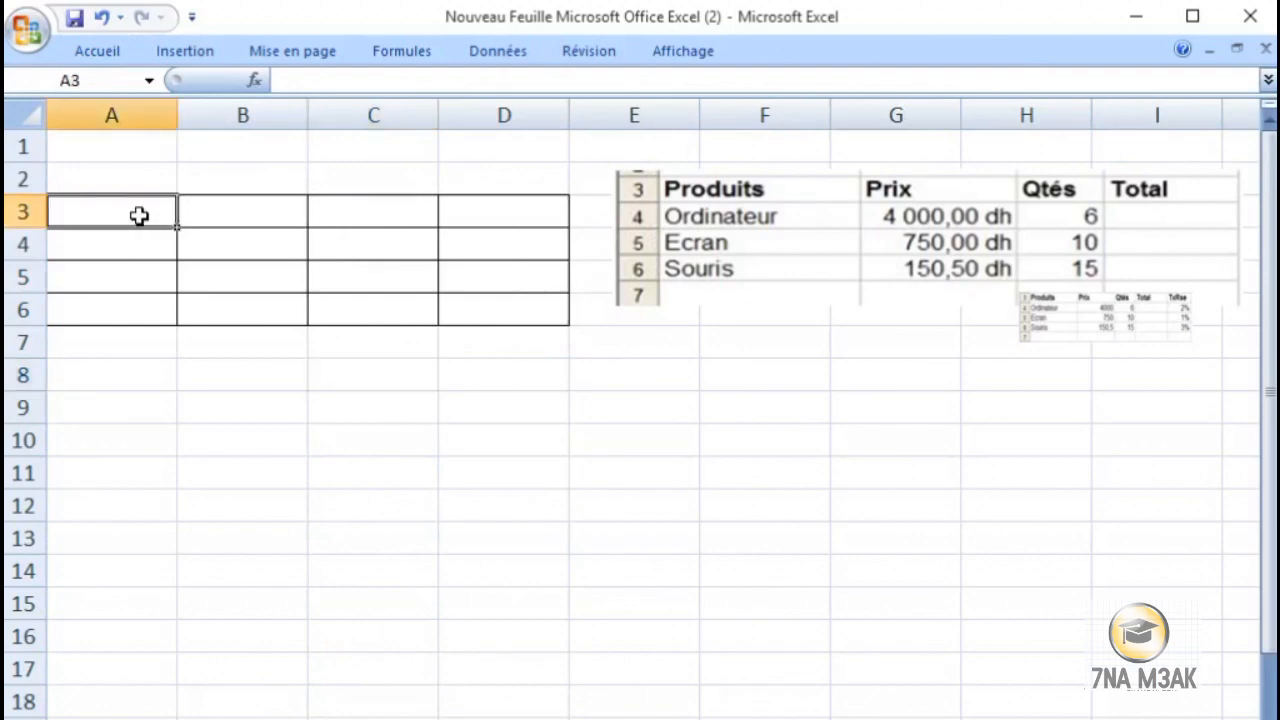
{"action": "type", "text": "prod"}
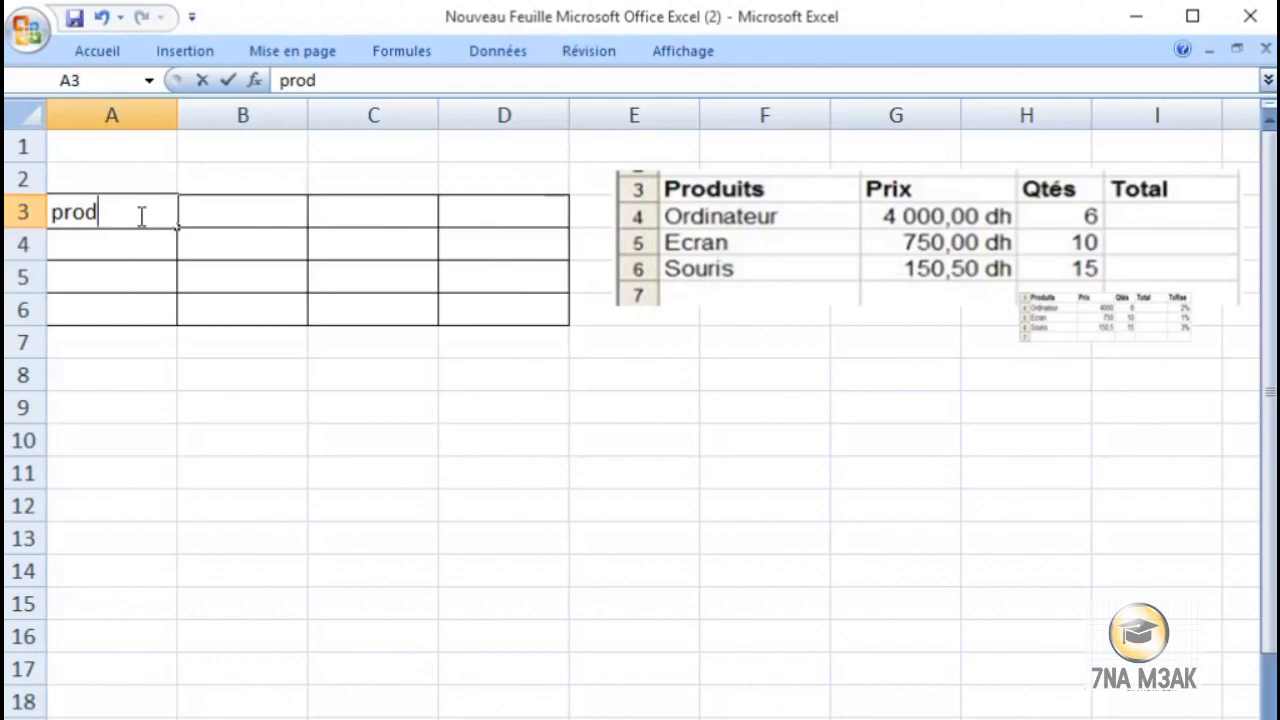
{"action": "key", "text": "Return"}
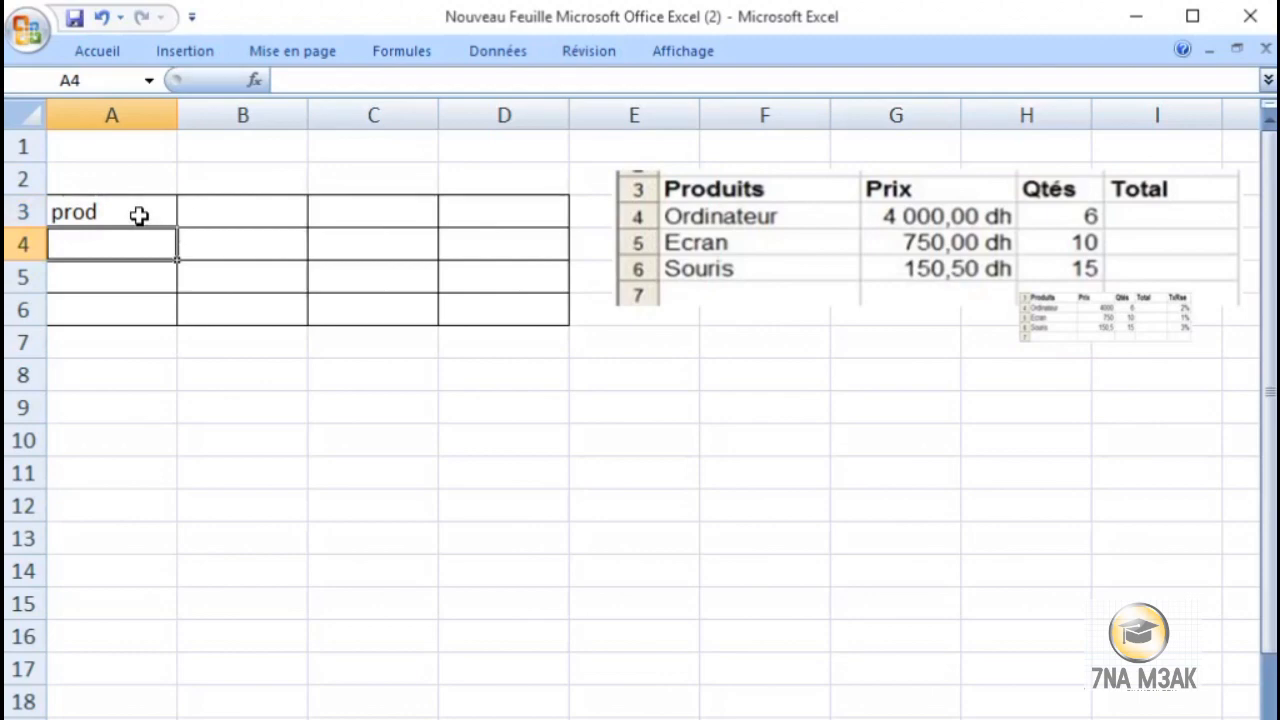
{"action": "type", "text": "ord"}
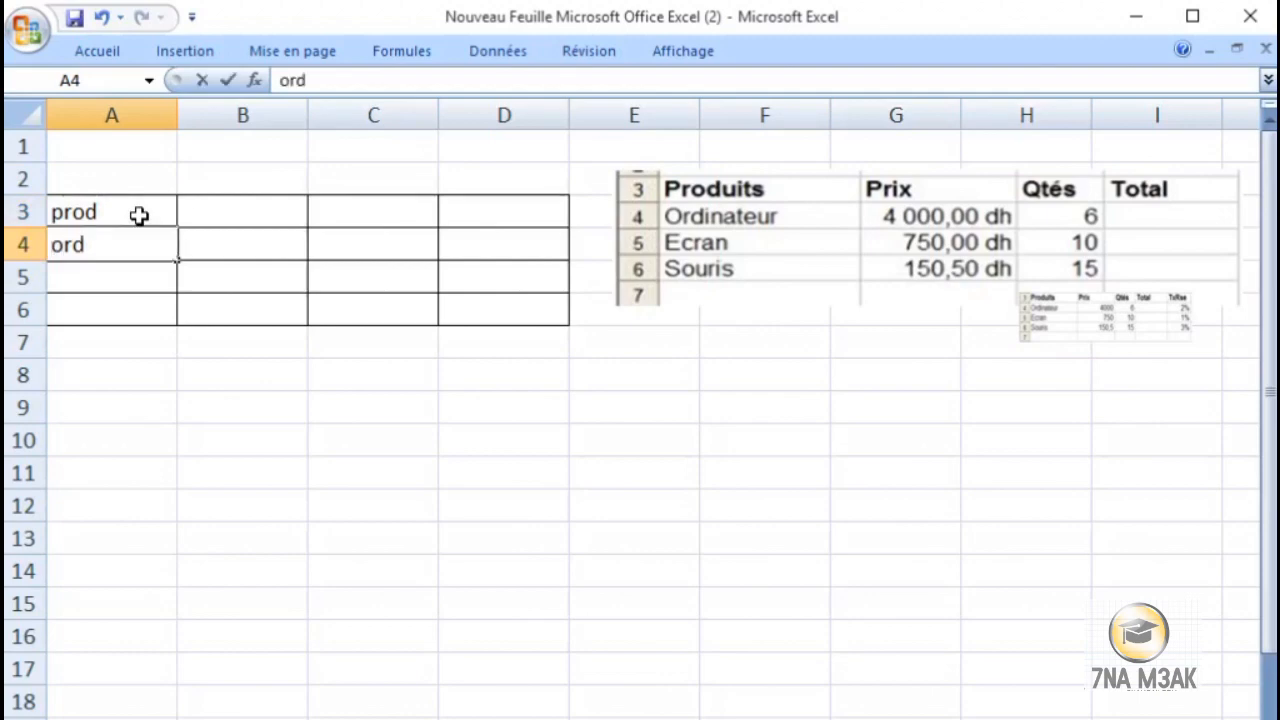
{"action": "type", "text": "i"}
{"action": "key", "text": "Return"}
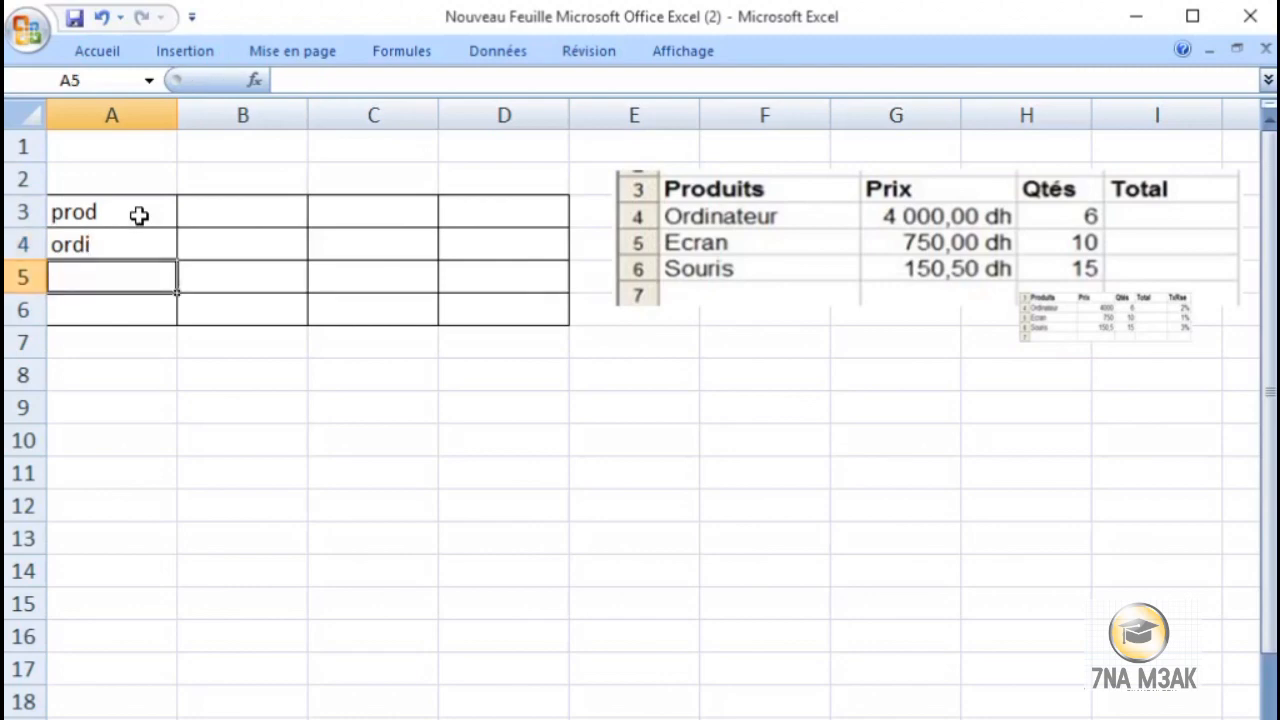
{"action": "type", "text": "cr"}
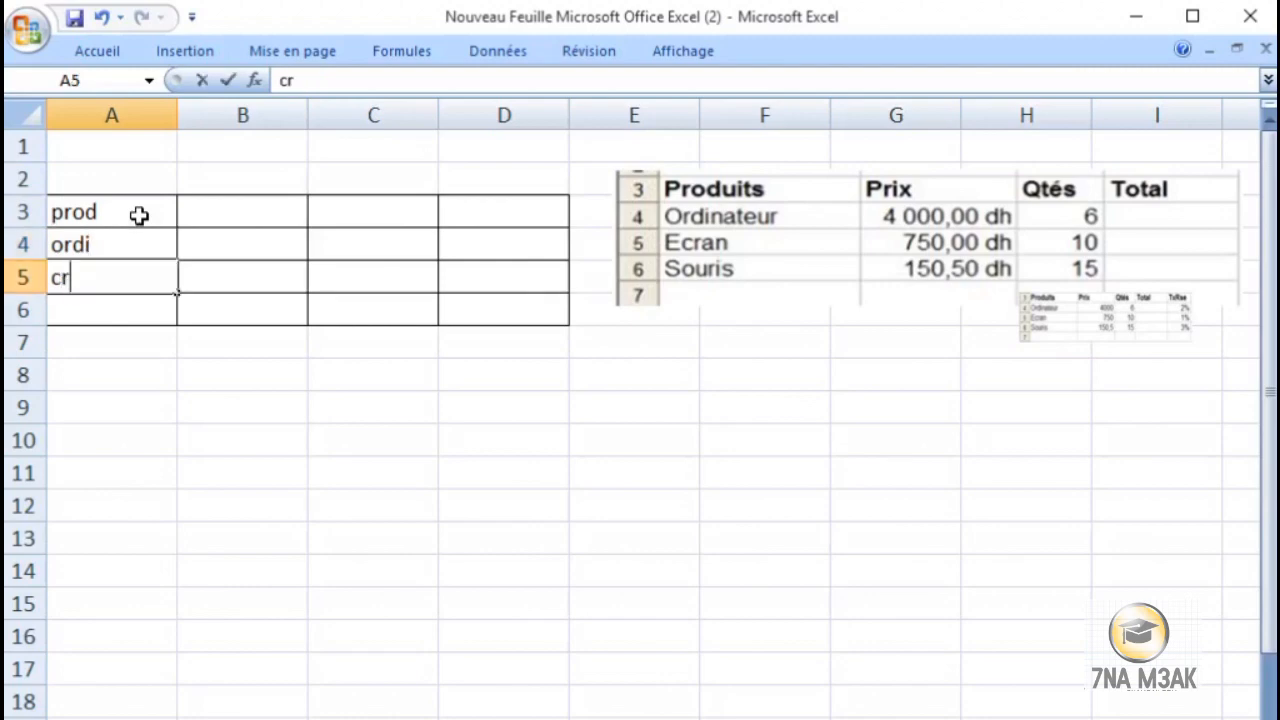
{"action": "type", "text": "ro"}
{"action": "key", "text": "Return"}
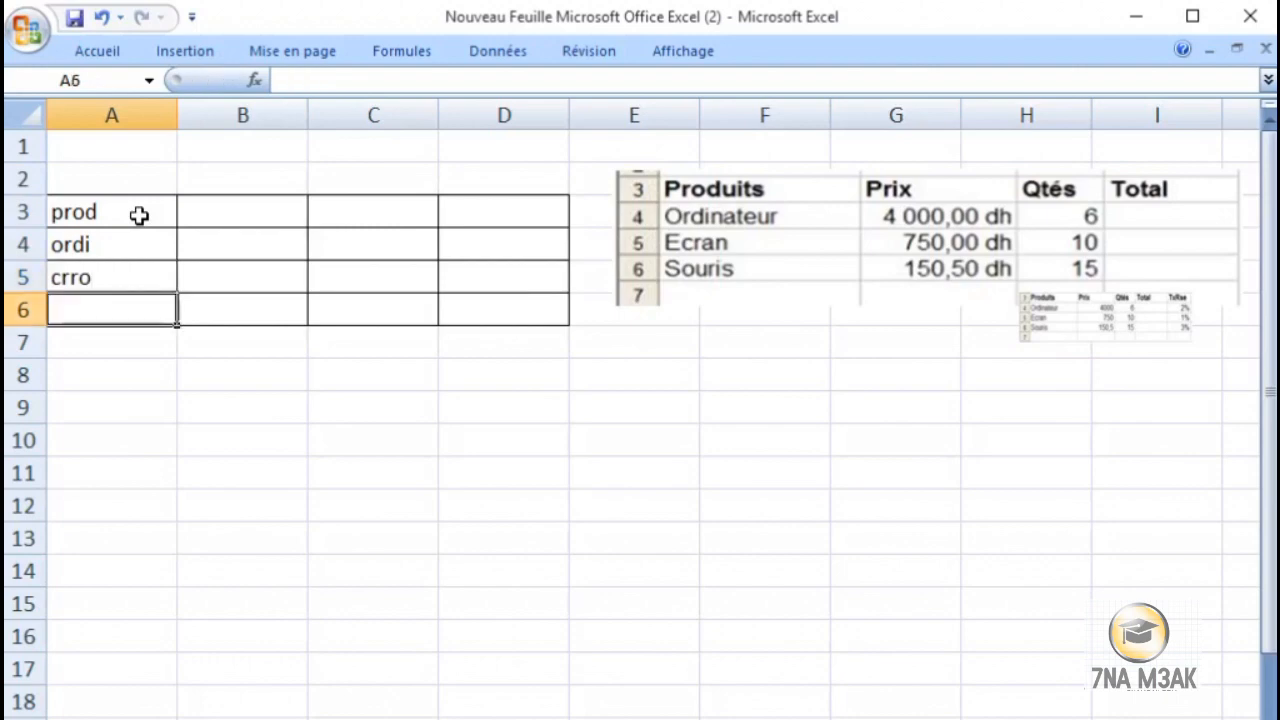
{"action": "type", "text": "sou"}
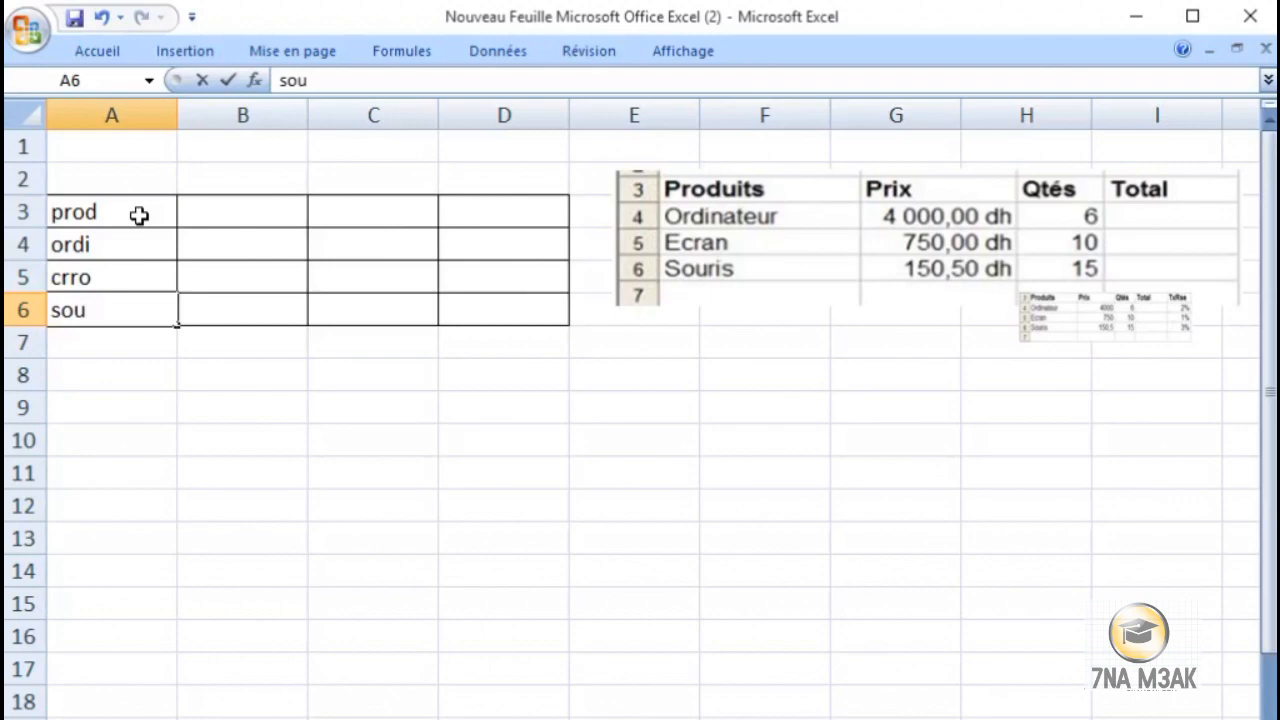
- Enter the column headings prix, qtés and total in cells B3, C3 and D3
{"action": "left_click", "coordinate": [208, 208]}
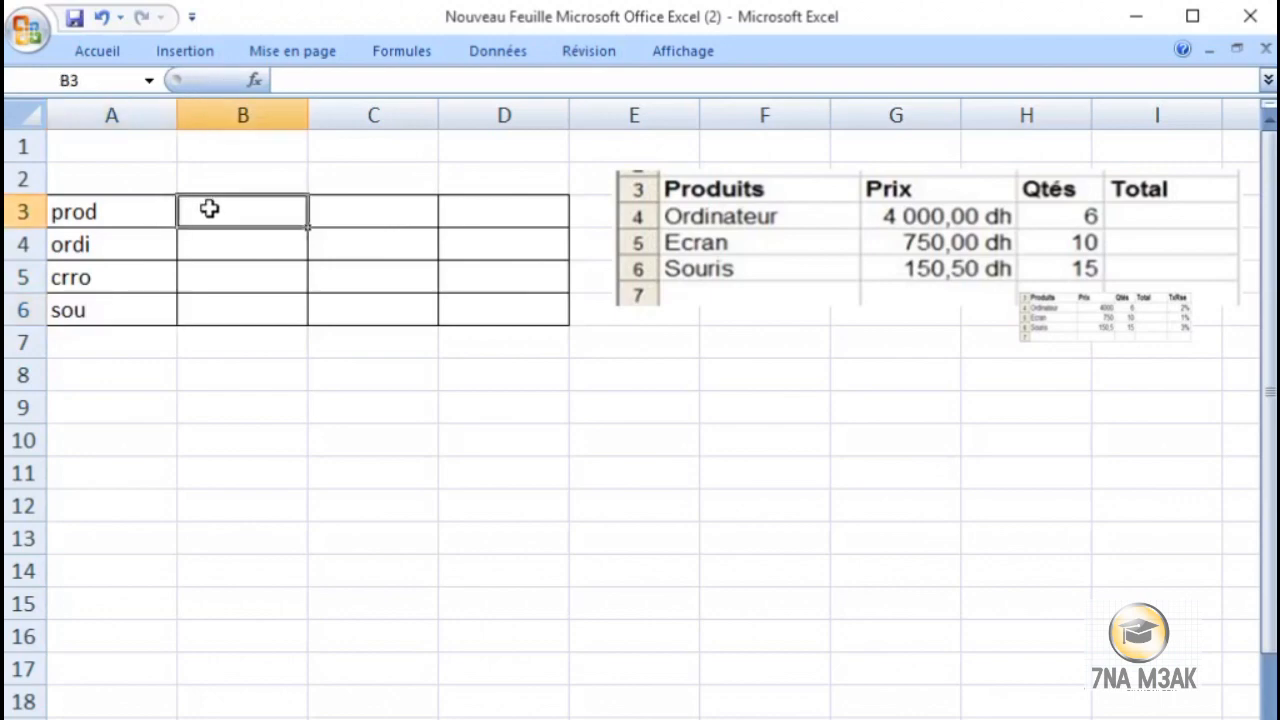
{"action": "type", "text": "prix"}
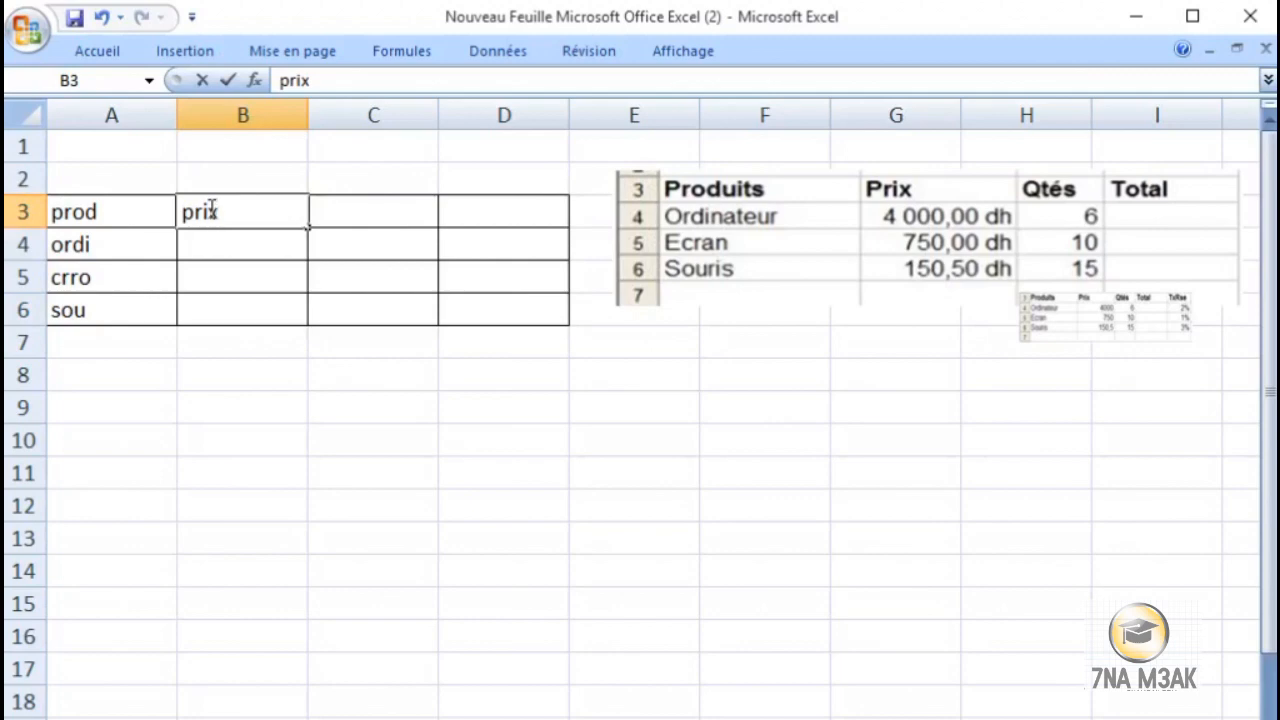
{"action": "key", "text": "Tab"}
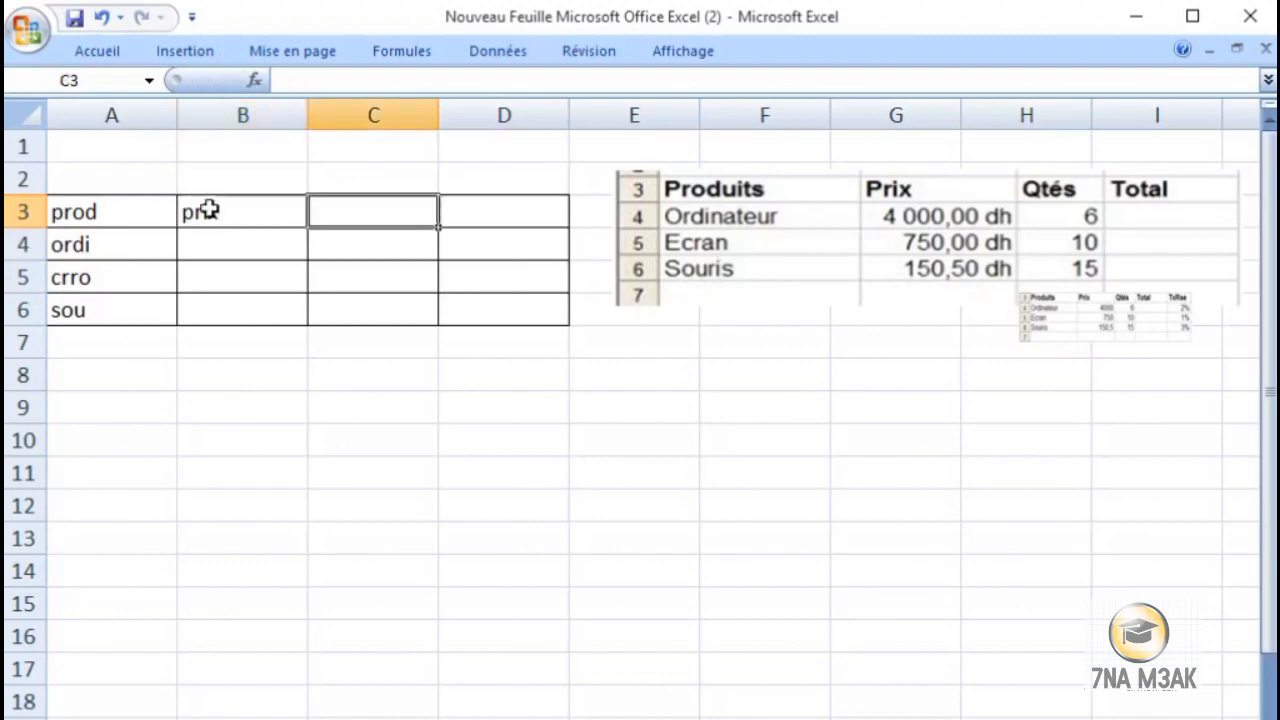
{"action": "type", "text": "qt"}
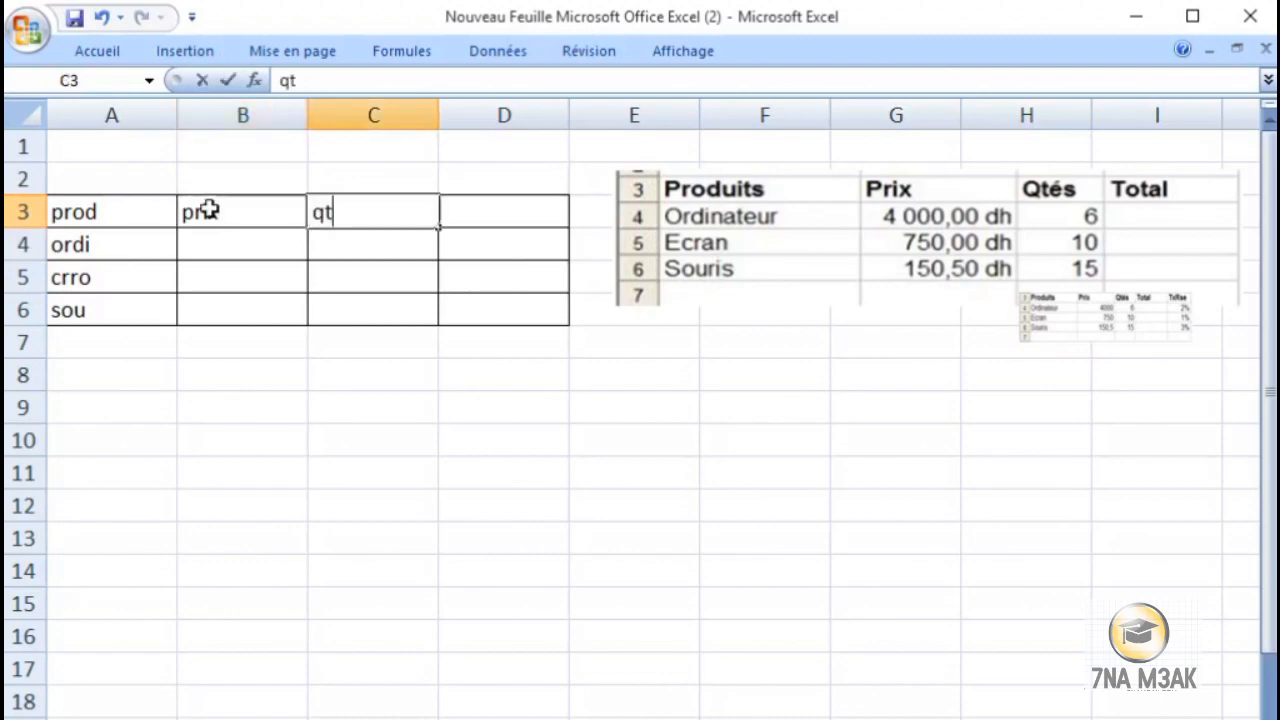
{"action": "type", "text": "és"}
{"action": "key", "text": "Tab"}
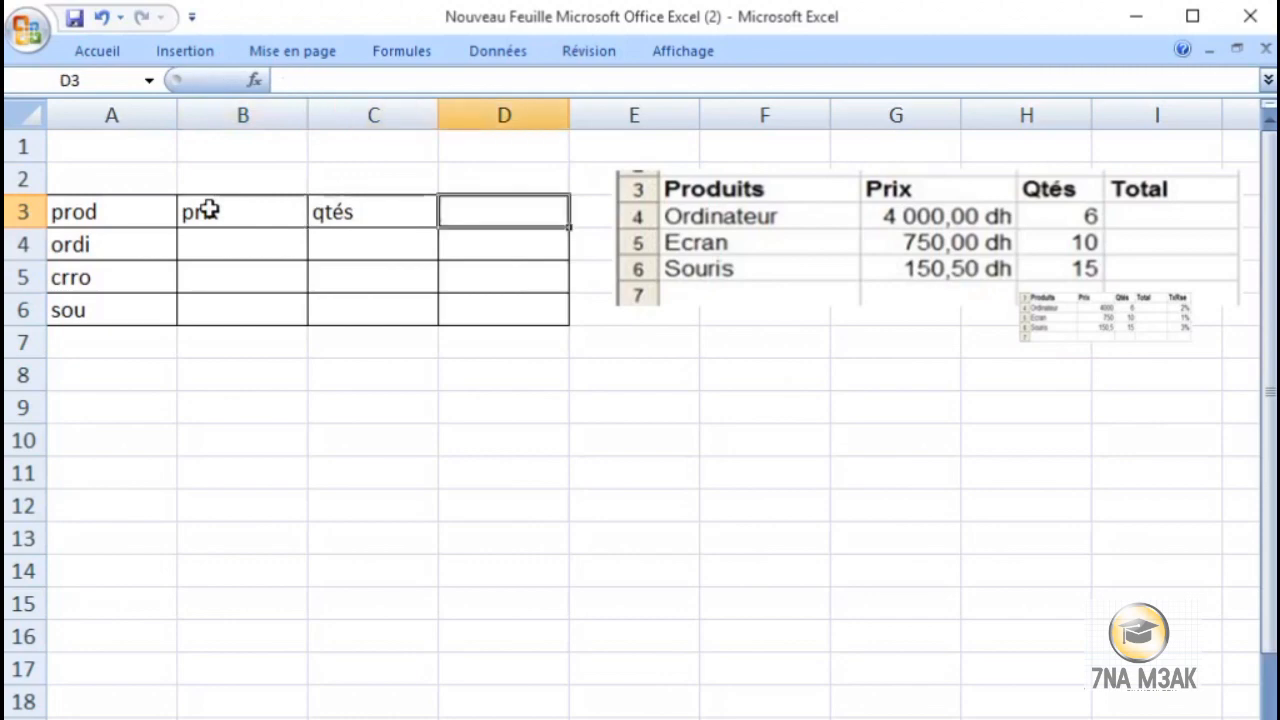
{"action": "type", "text": "tot"}
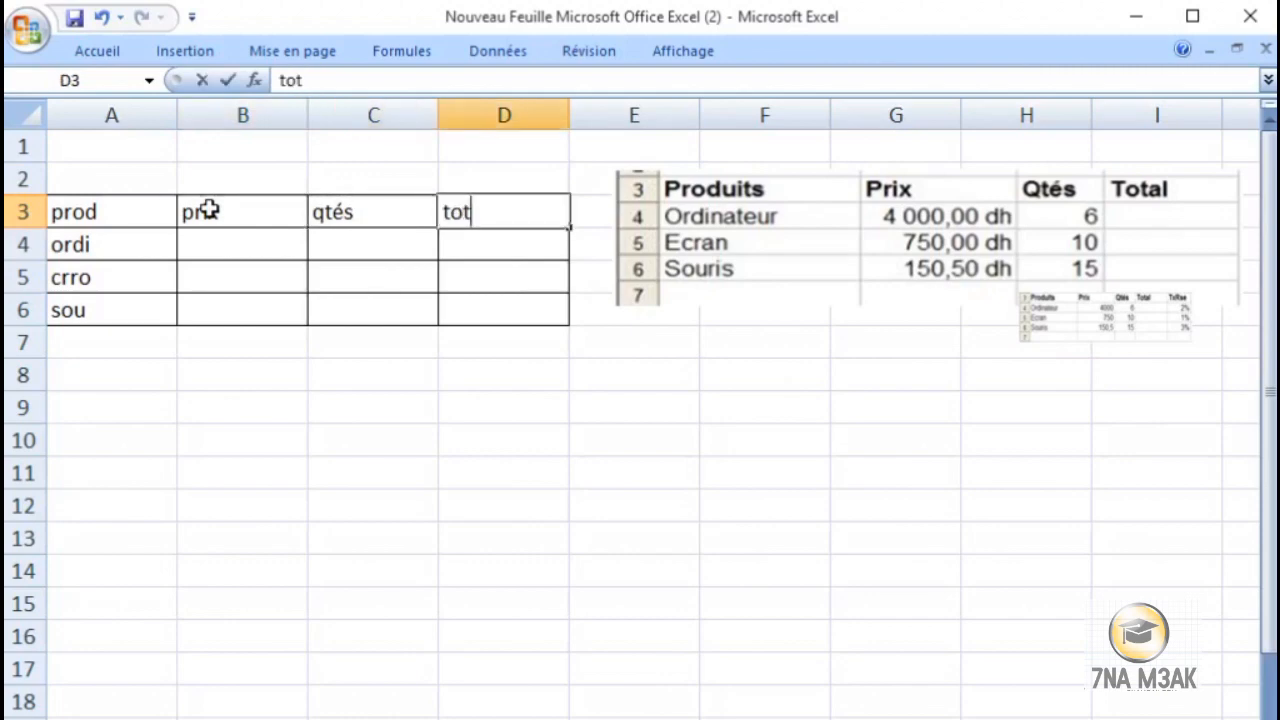
{"action": "type", "text": "al"}
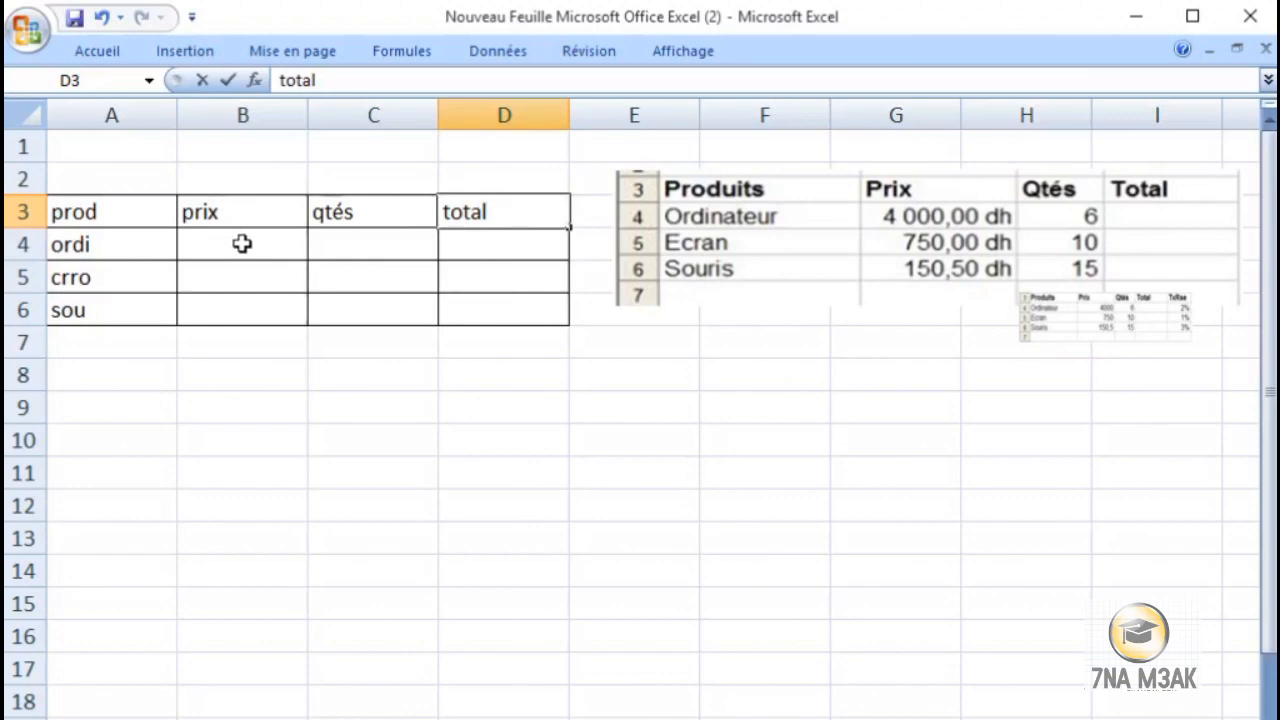
- Enter the prices 4000, 750 and 150,50 in cells B4 to B6, and select the first quantity cell, C4
{"action": "left_click", "coordinate": [242, 242]}
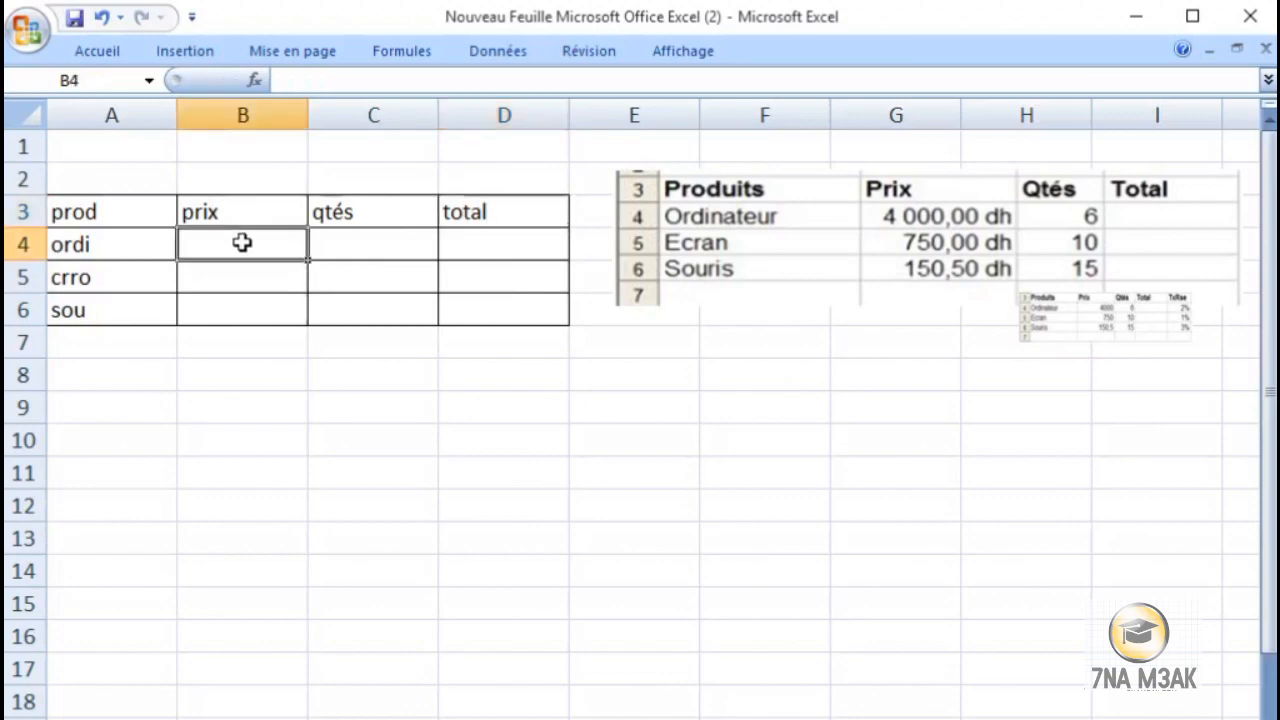
{"action": "type", "text": "4000"}
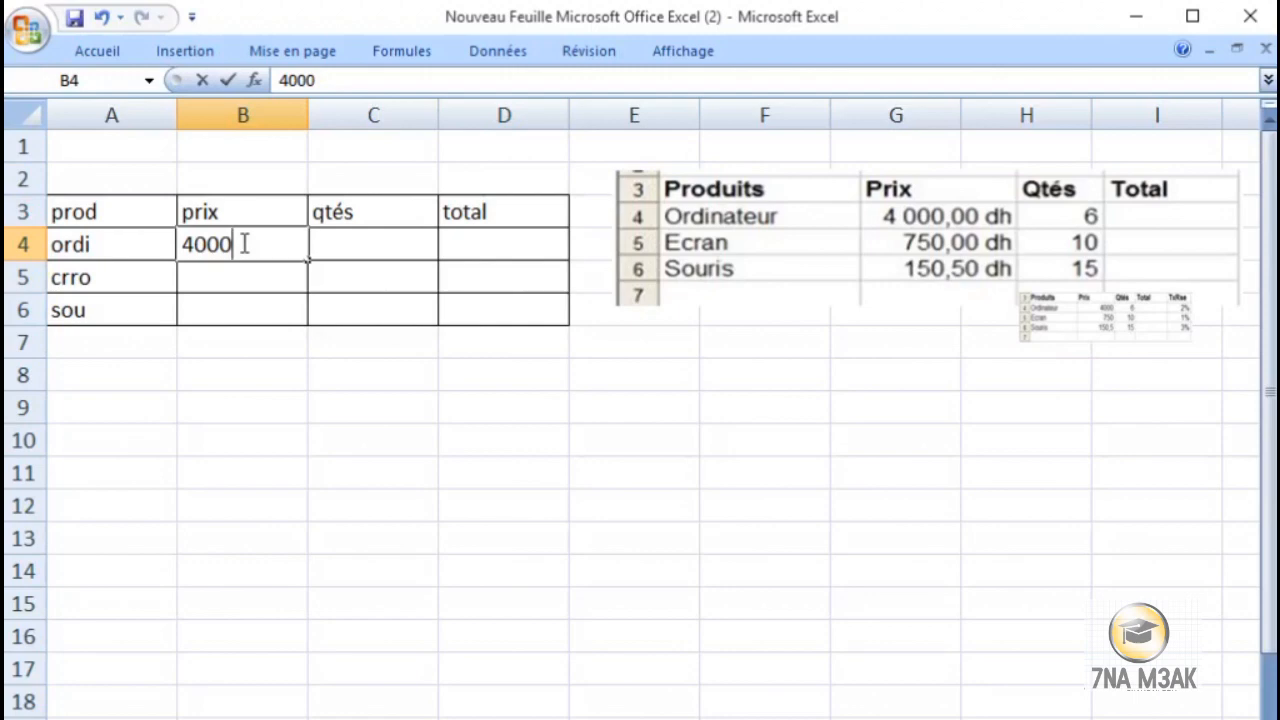
{"action": "key", "text": "Return"}
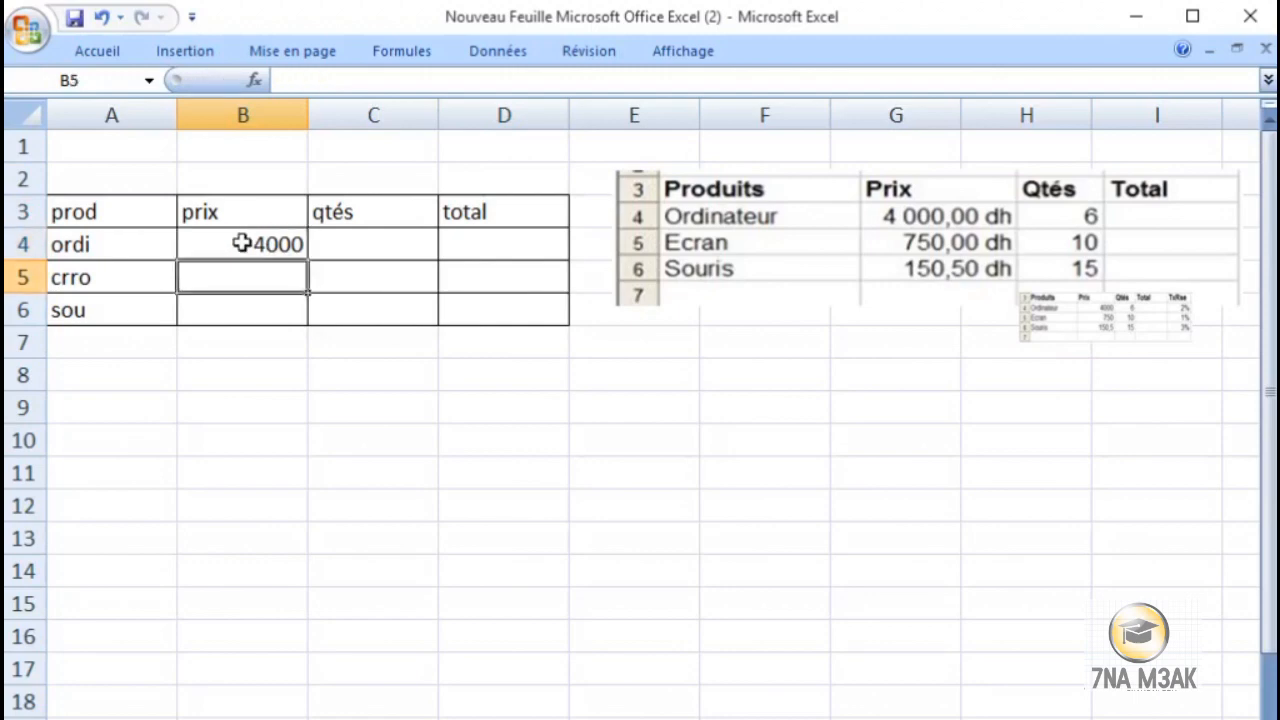
{"action": "type", "text": "750"}
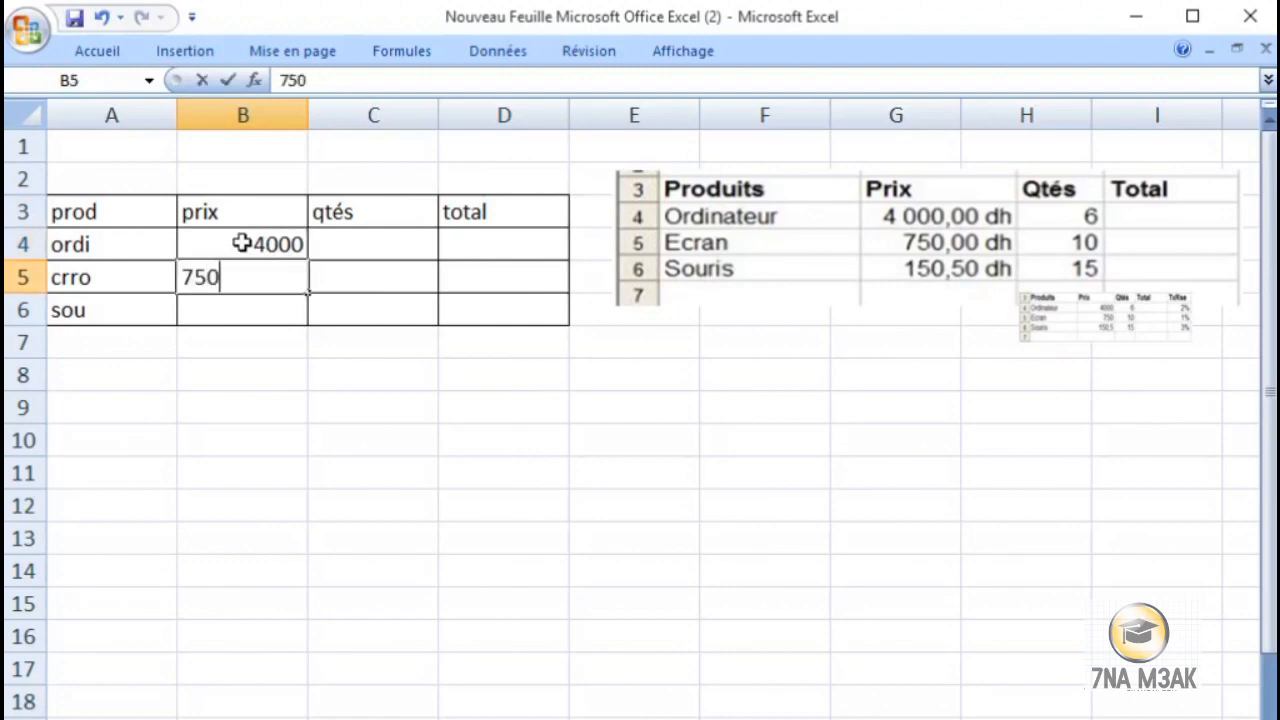
{"action": "key", "text": "Return"}
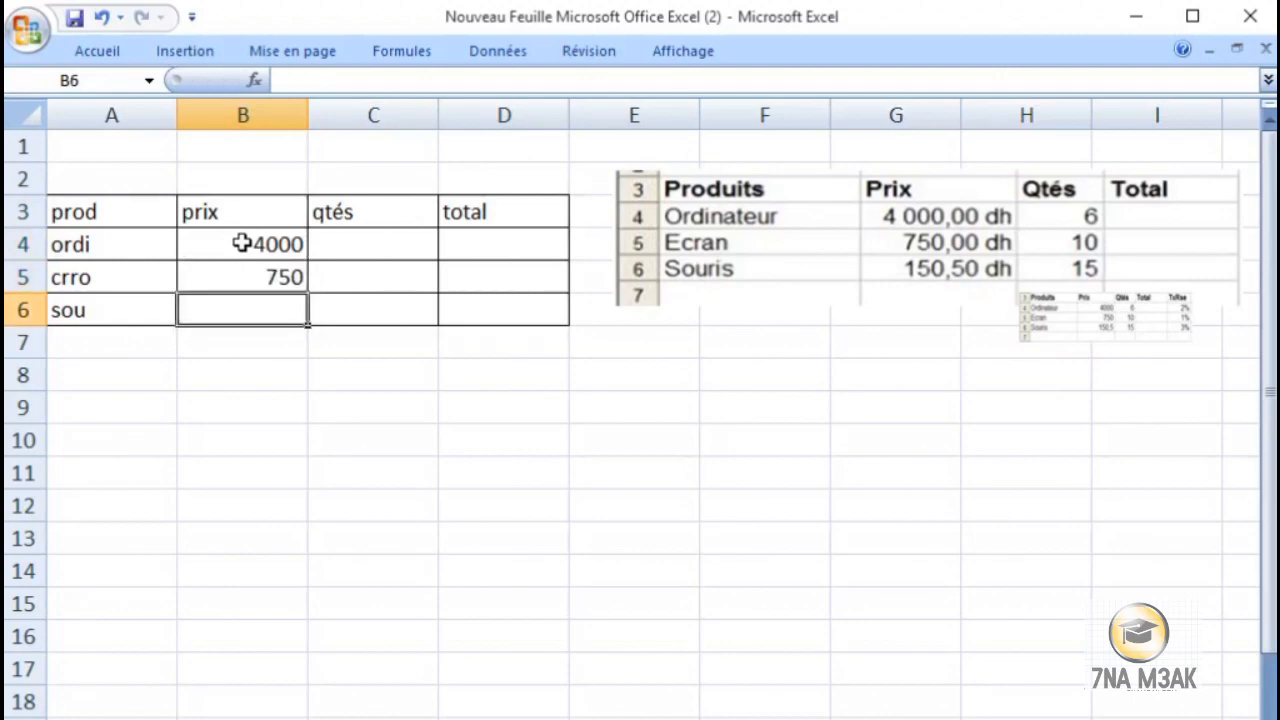
{"action": "type", "text": "150,50"}
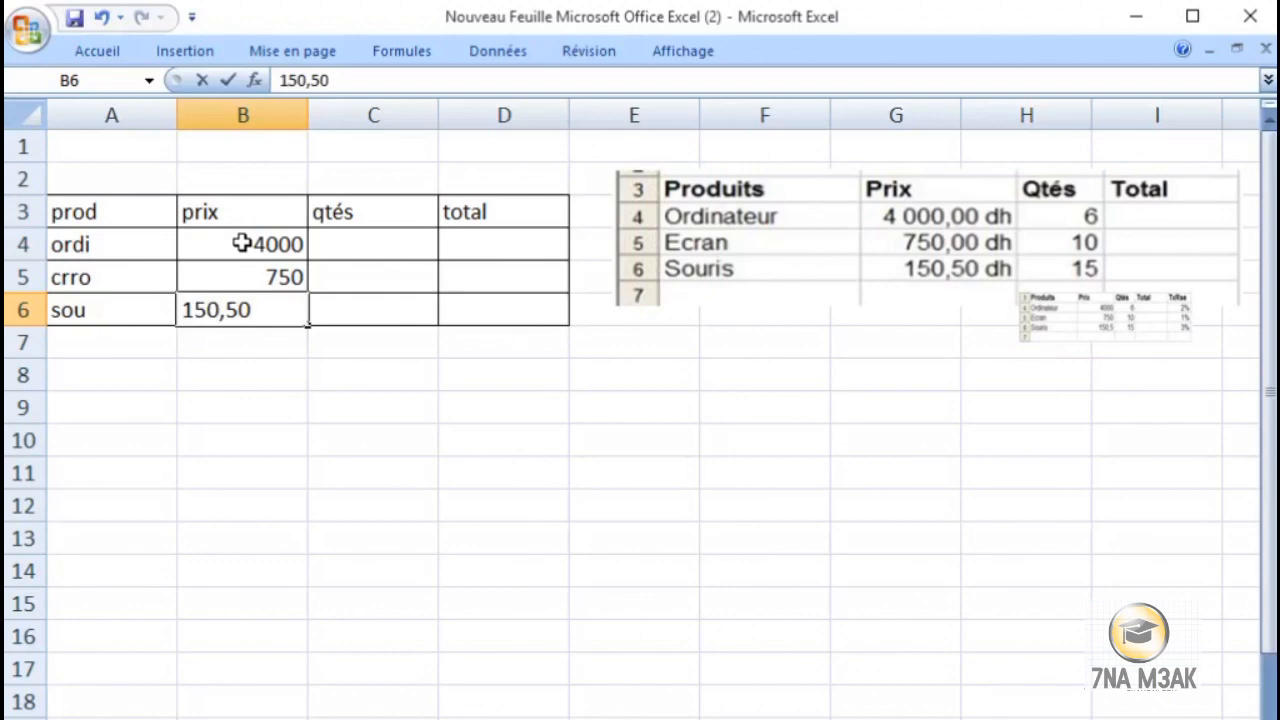
{"action": "key", "text": "ctrl+Return"}
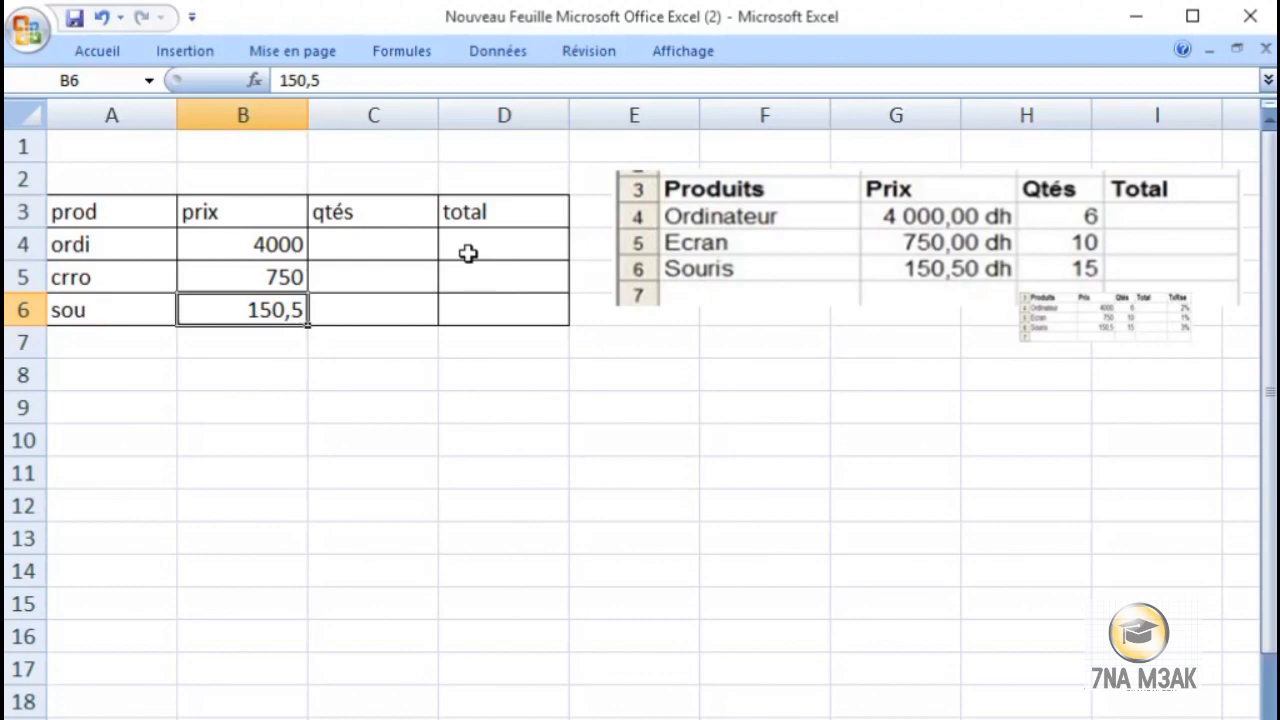
{"action": "left_click", "coordinate": [400, 242]}
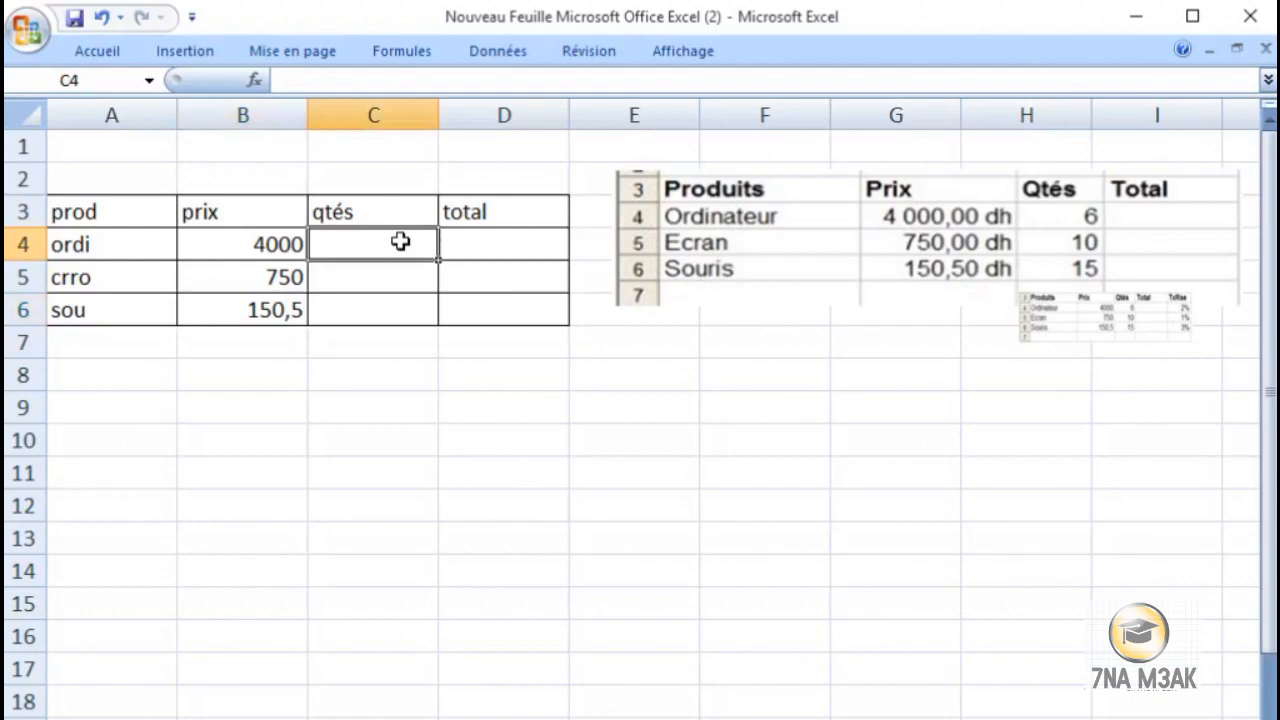
- Enter the quantities 6, 10 and 15 in cells C4 to C6, keeping C6 selected after the last entry
{"action": "type", "text": "6"}
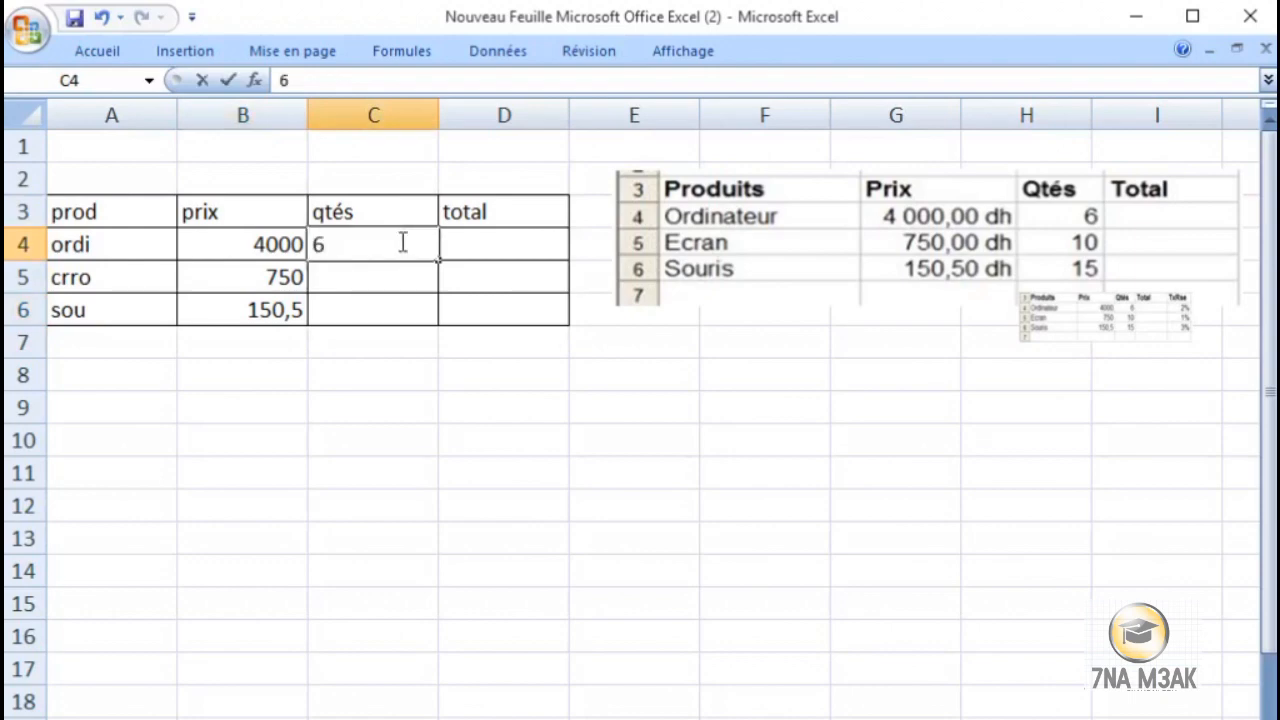
{"action": "key", "text": "Return"}
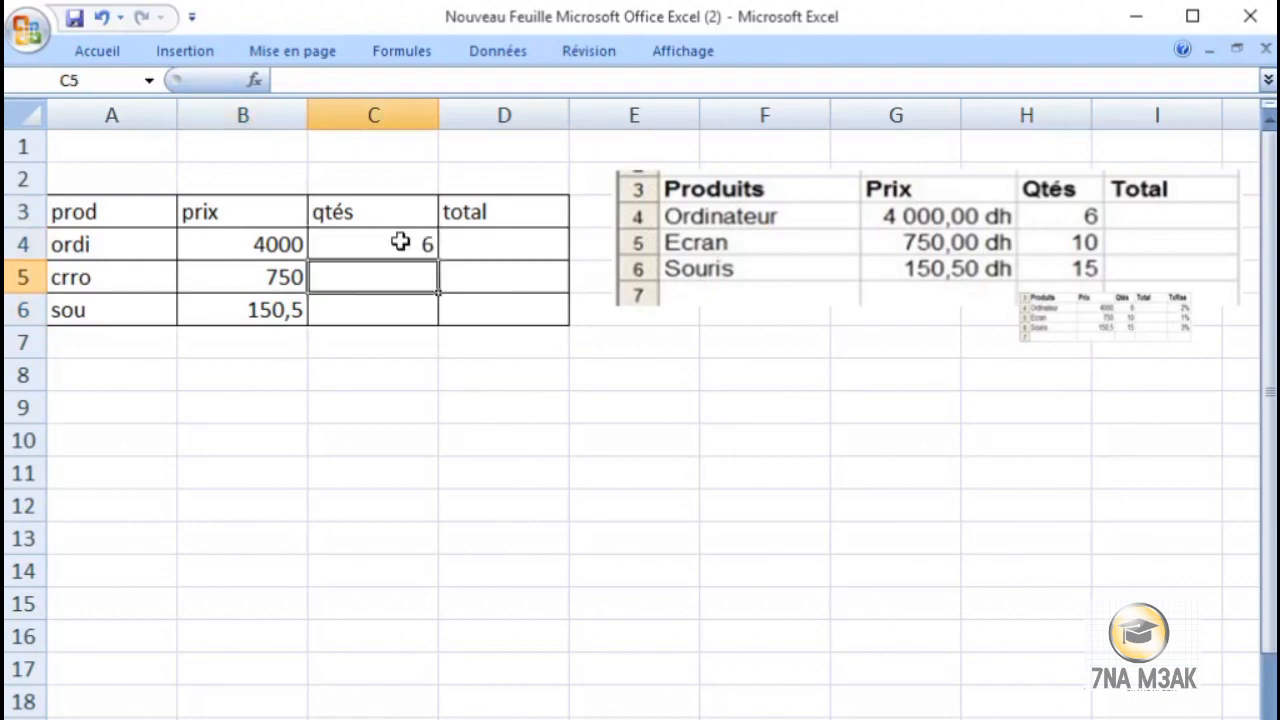
{"action": "type", "text": "10"}
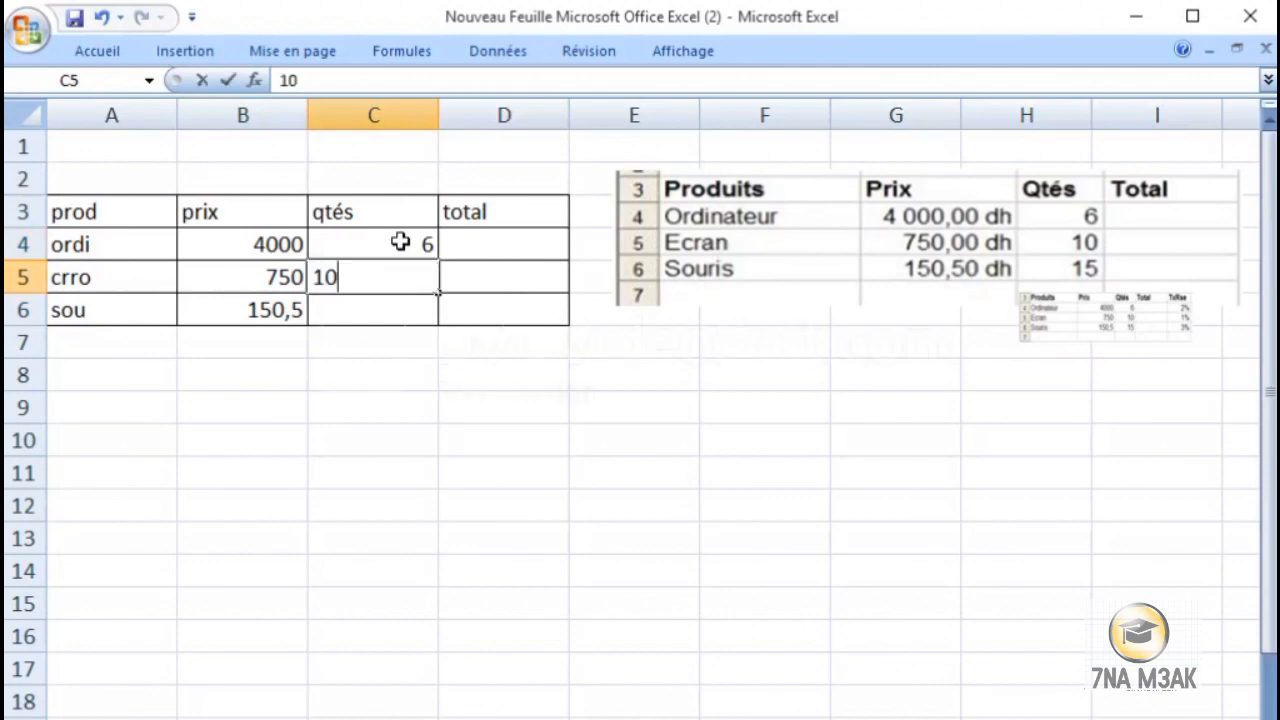
{"action": "key", "text": "Return"}
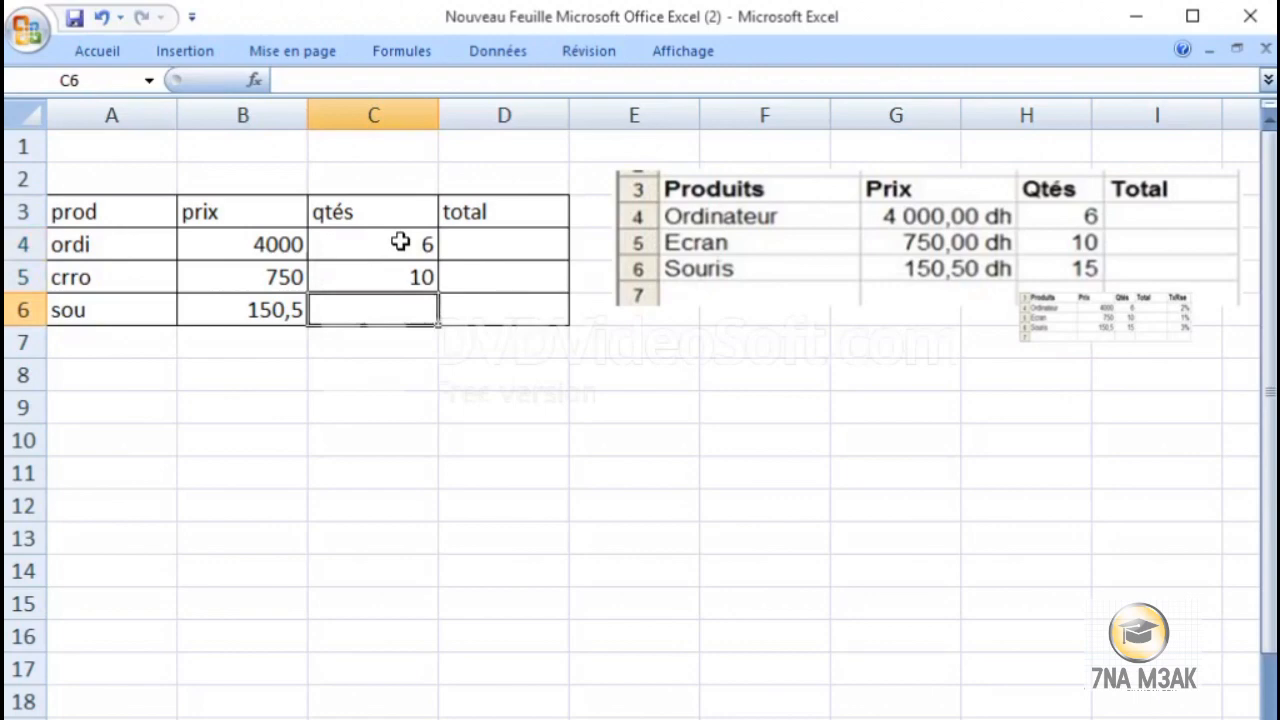
{"action": "type", "text": "15"}
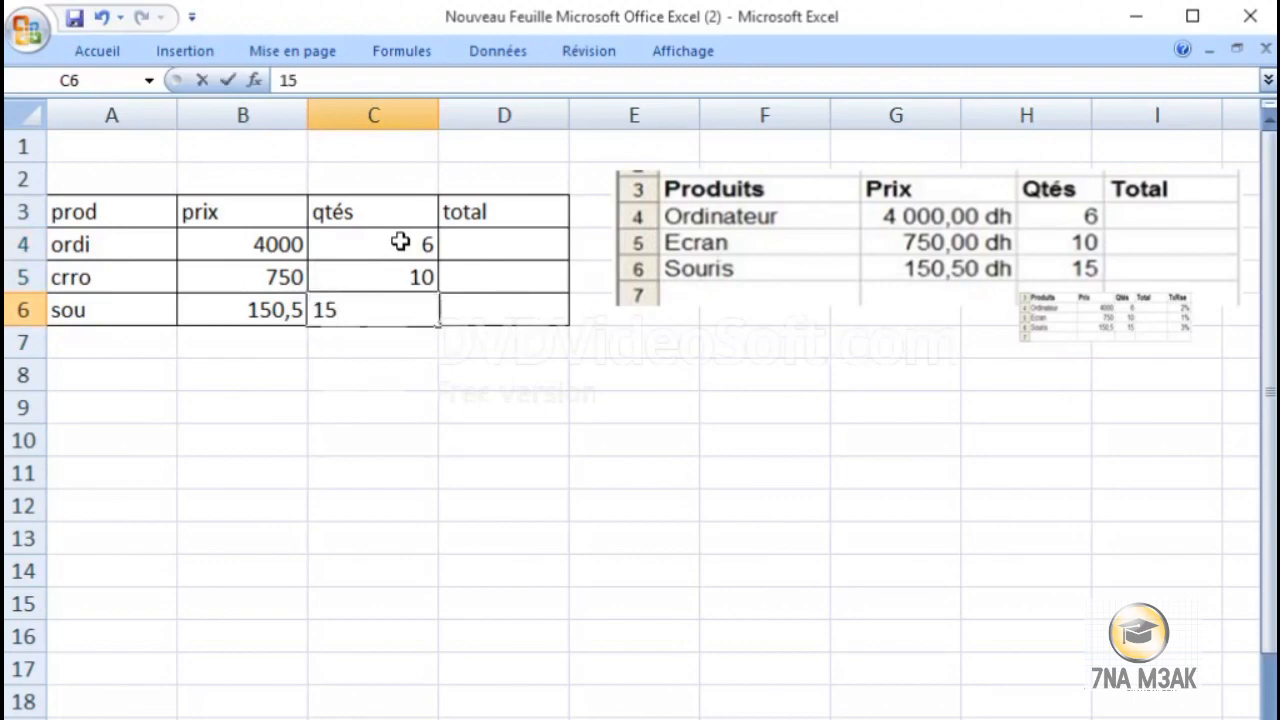
{"action": "key", "text": "ctrl+Return"}
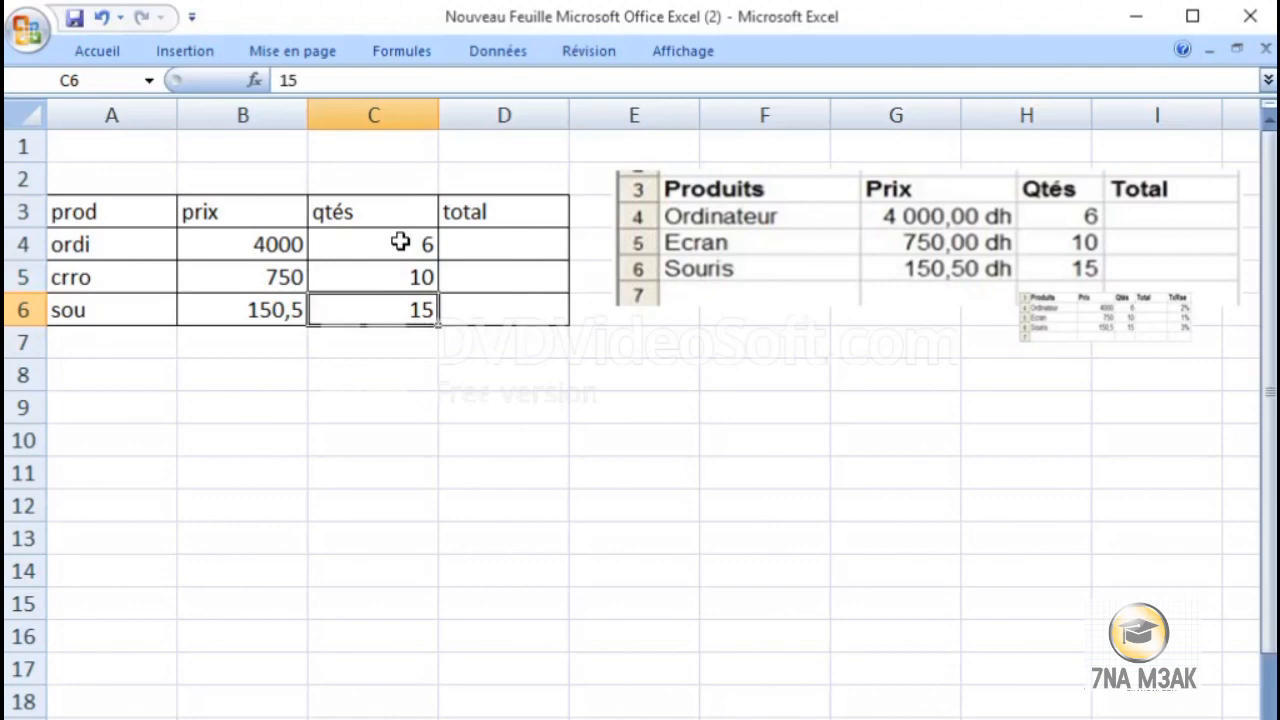
- Switch to the PowerPoint slide show and advance to the first point of the slide on entering dates and times
{"action": "key", "text": "alt+Tab"}
{"action": "key", "text": "alt+Tab"}
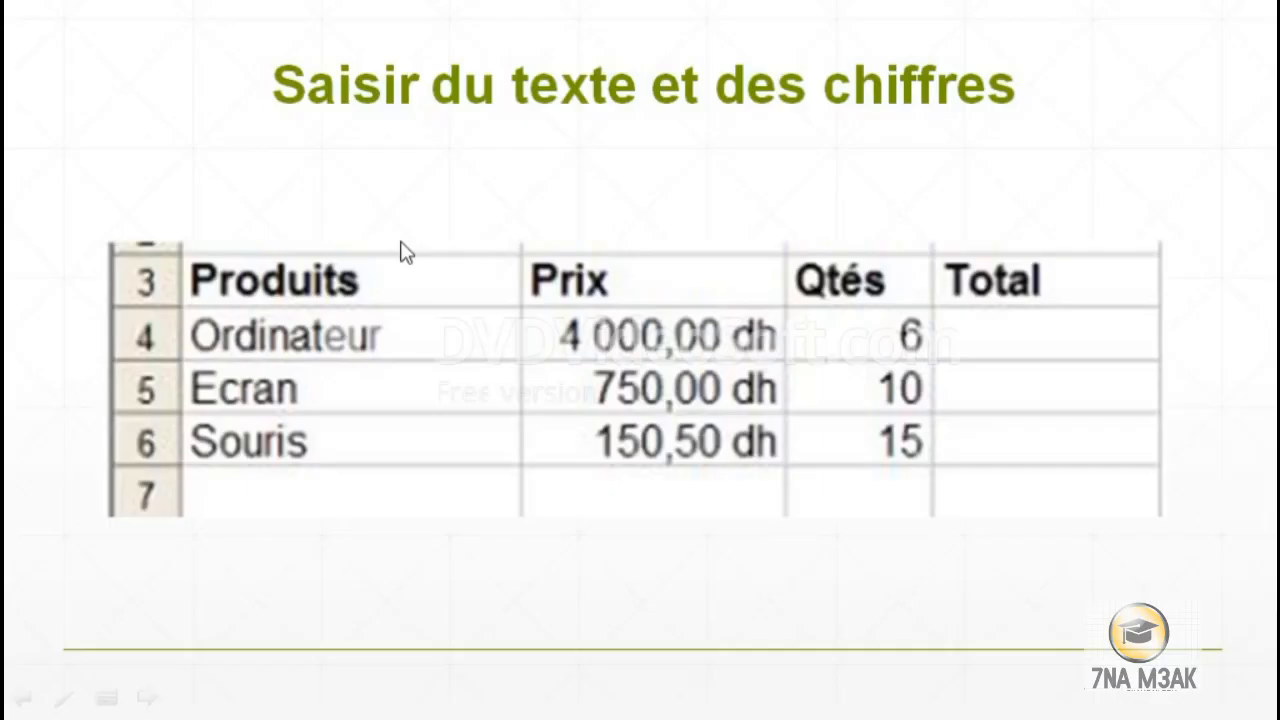
{"action": "left_click", "coordinate": [401, 243]}
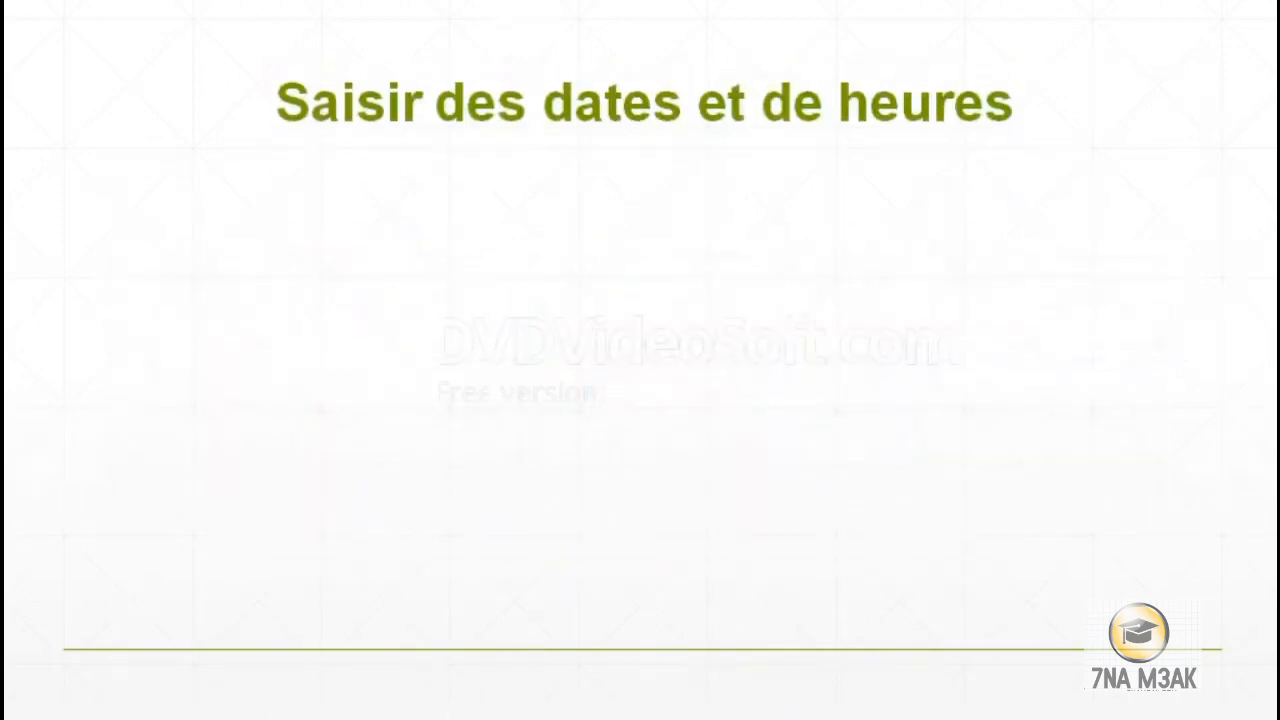
{"action": "key", "text": "Right"}
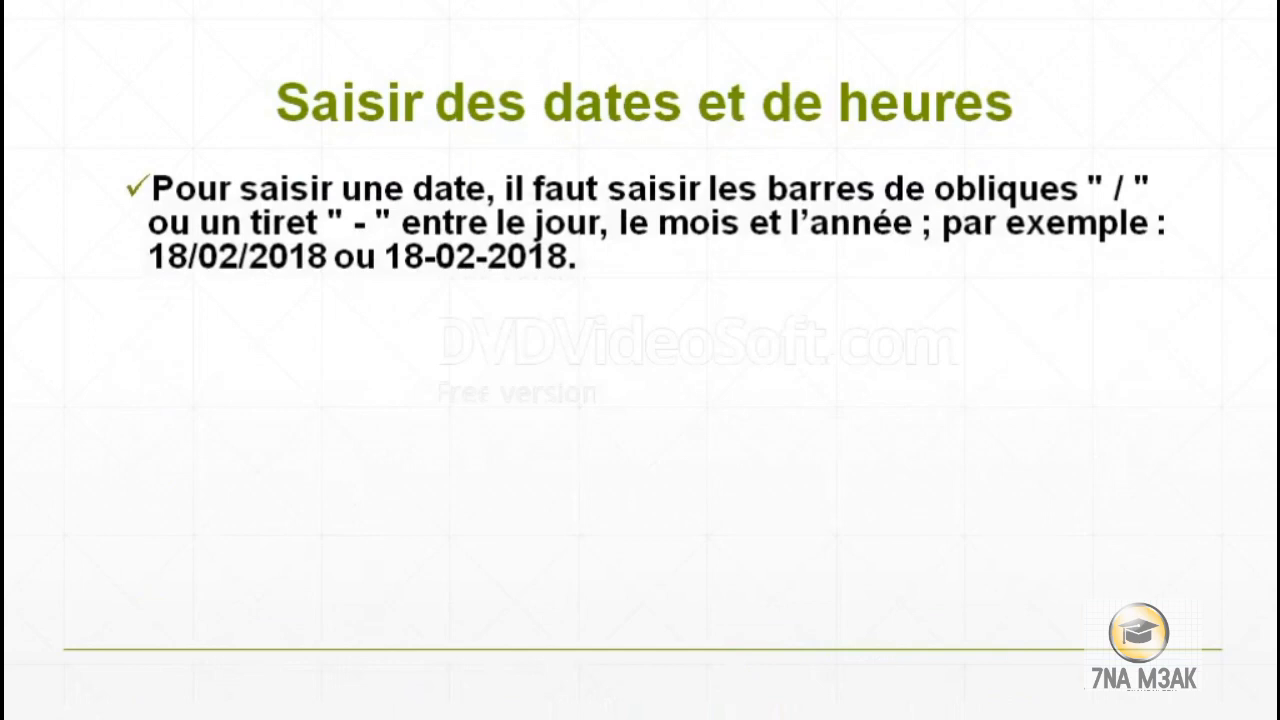